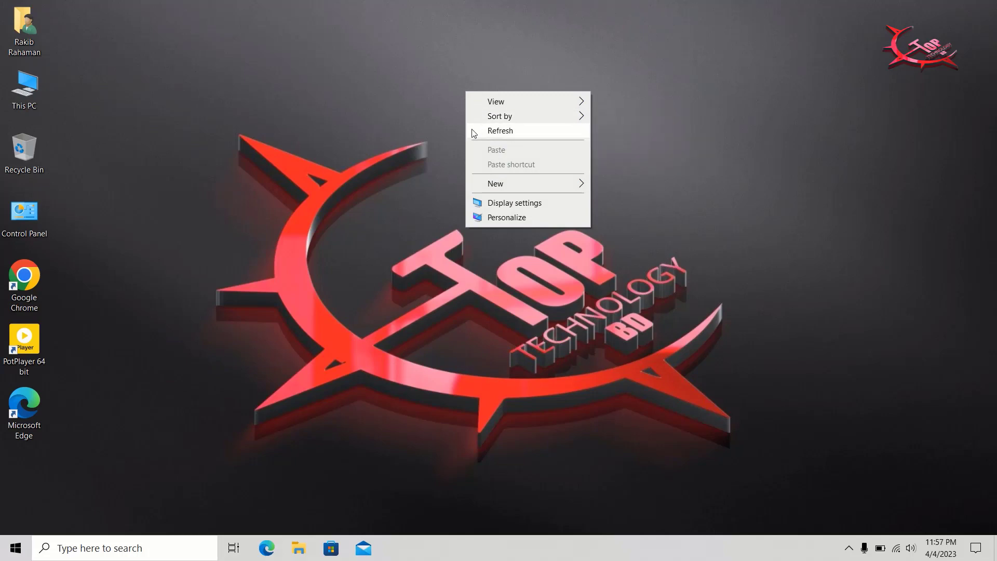
click(472, 129)
right_click(472, 129)
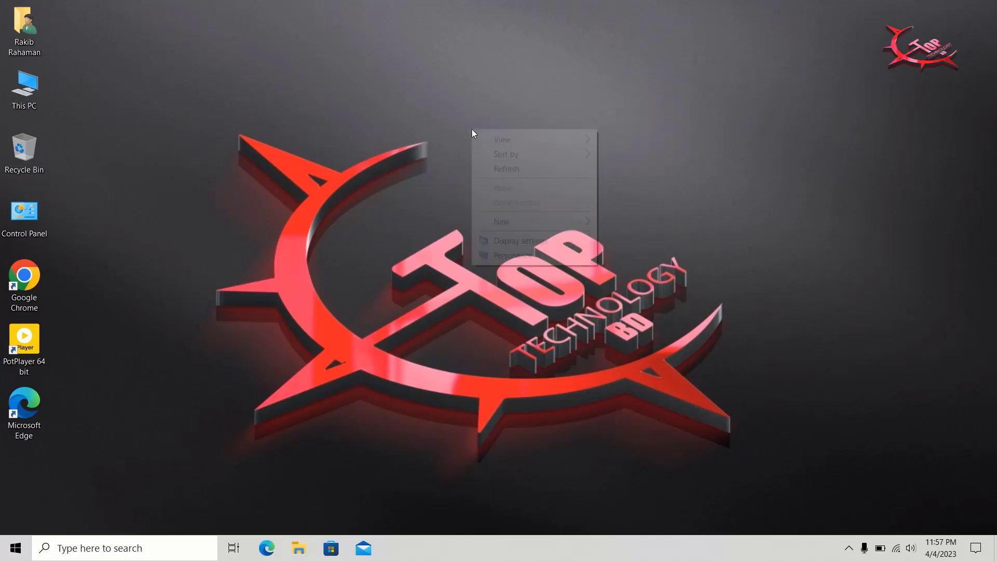
click(488, 169)
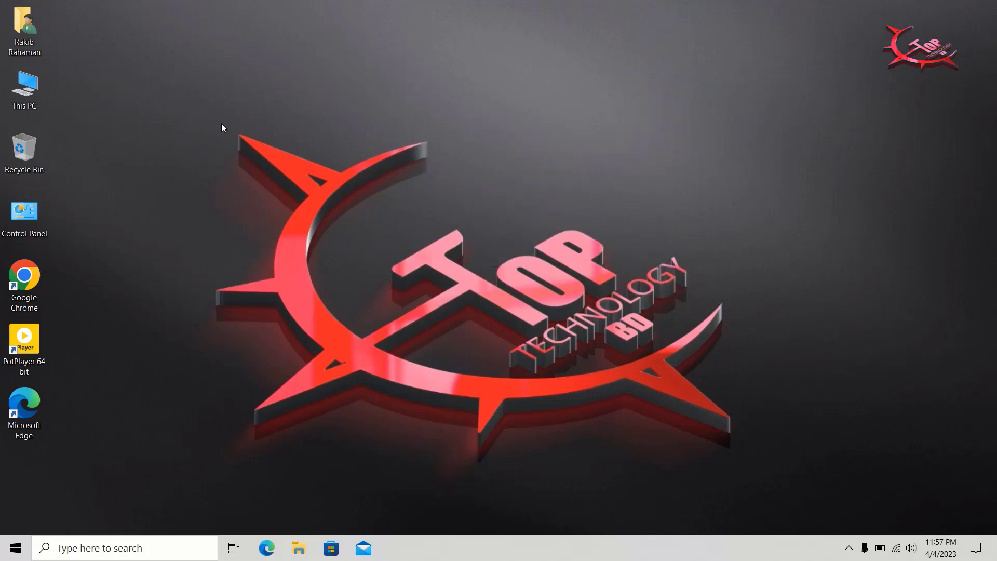
- Open Google Chrome with the top technology profile and search the web for ninite
double_click(33, 279)
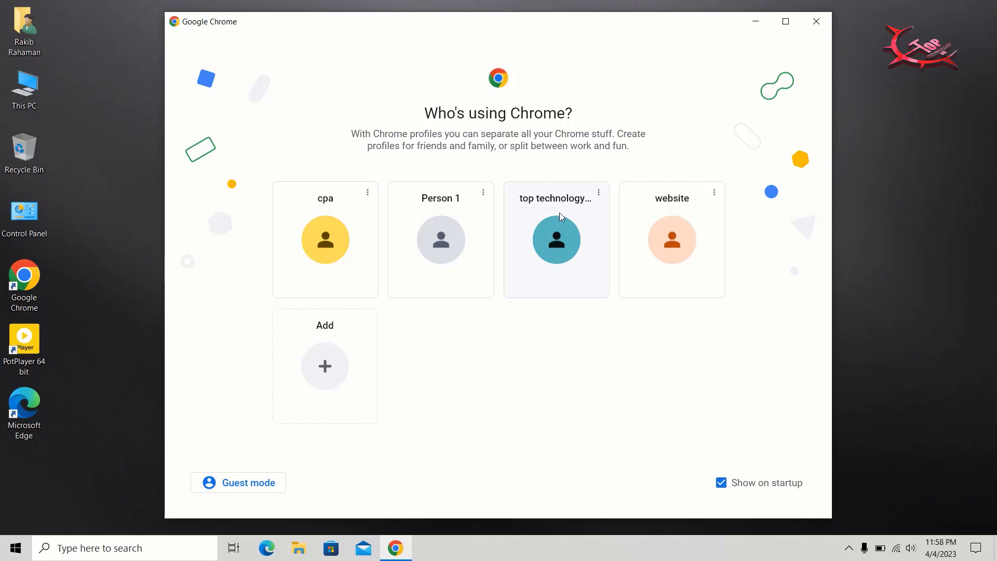
click(553, 228)
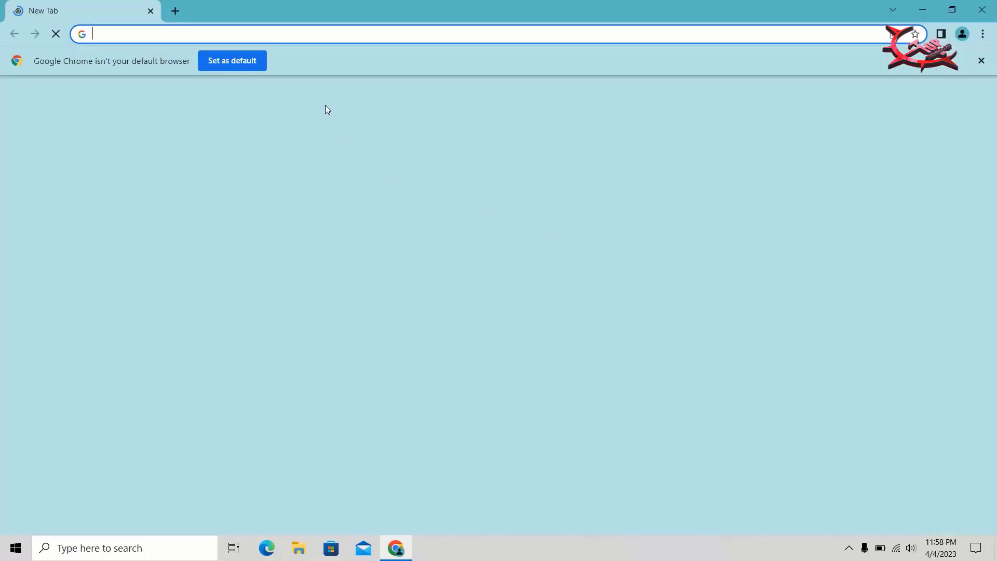
click(404, 33)
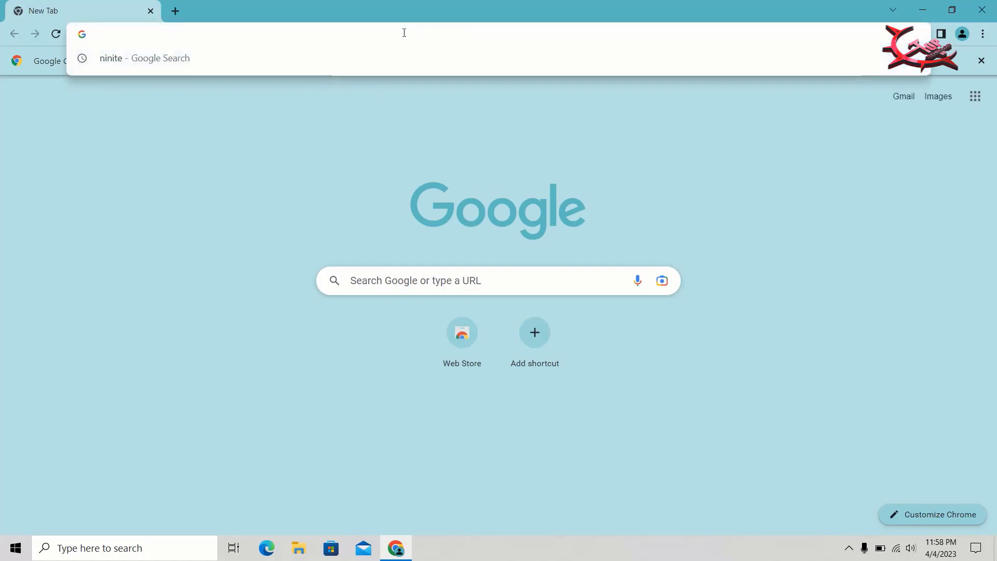
text(ninite)
key(Return)
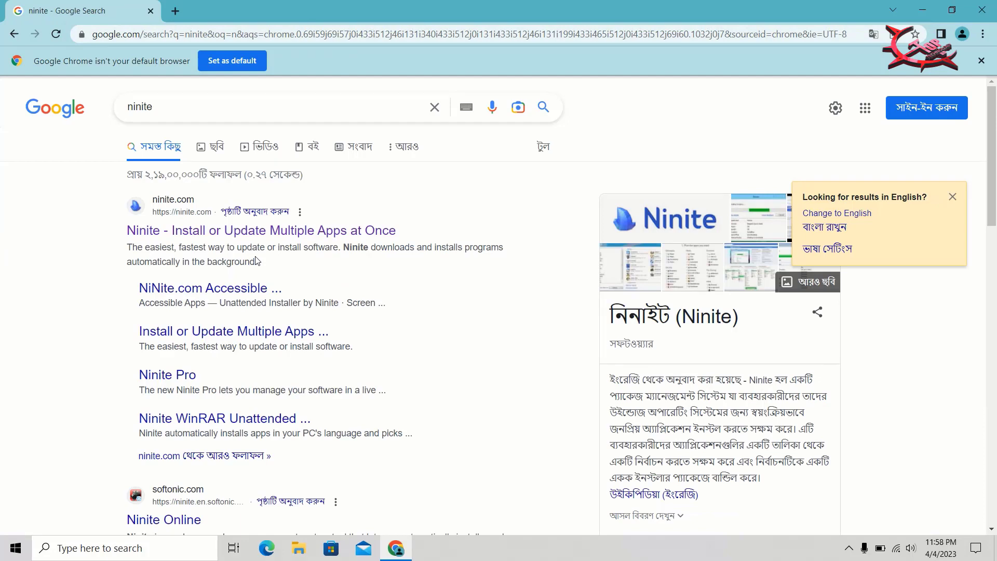
key(ctrl+alt+d)
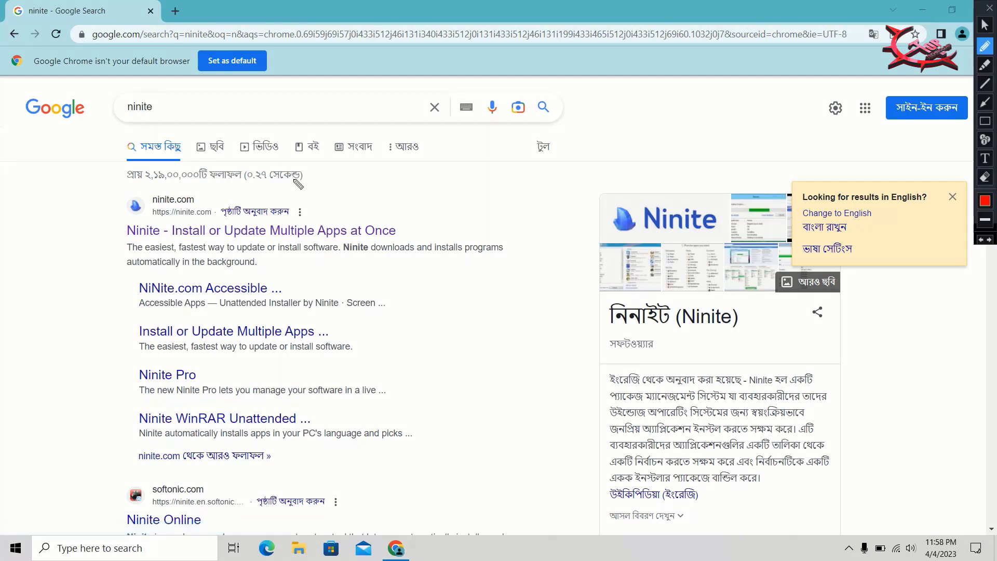
click(985, 121)
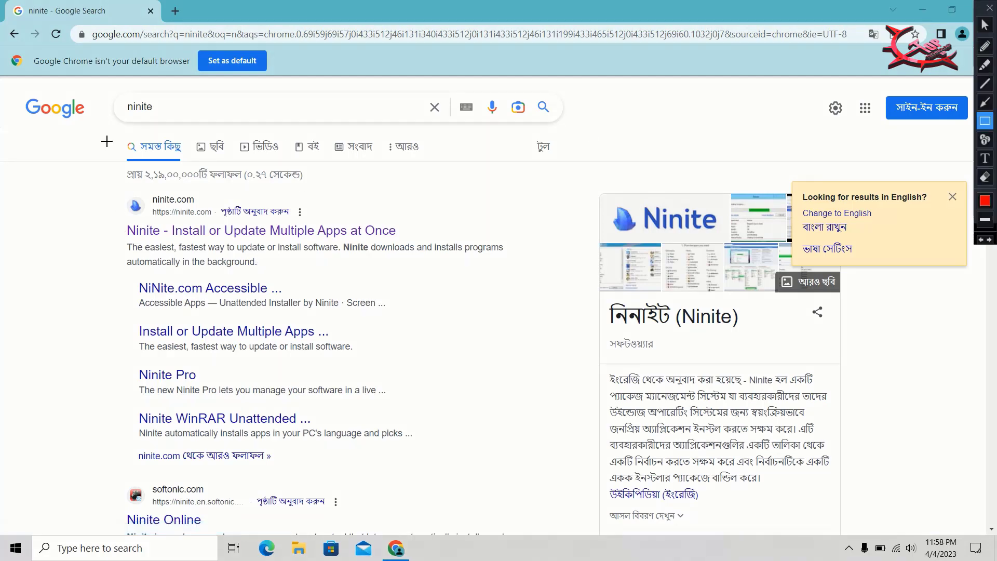
drag(109, 144, 498, 451)
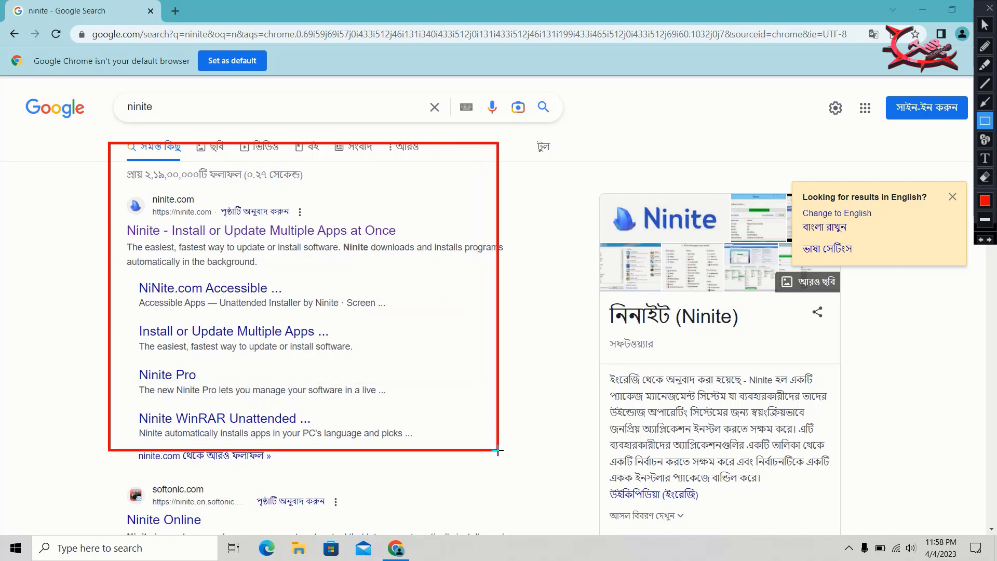
key(Escape)
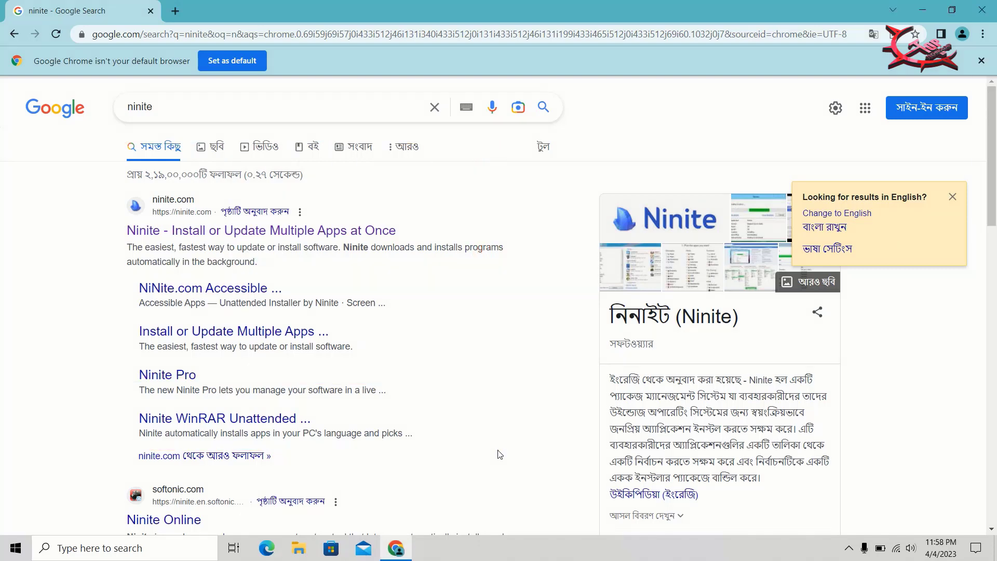
- Open the Ninite home page from the search results and look over its introduction
click(211, 233)
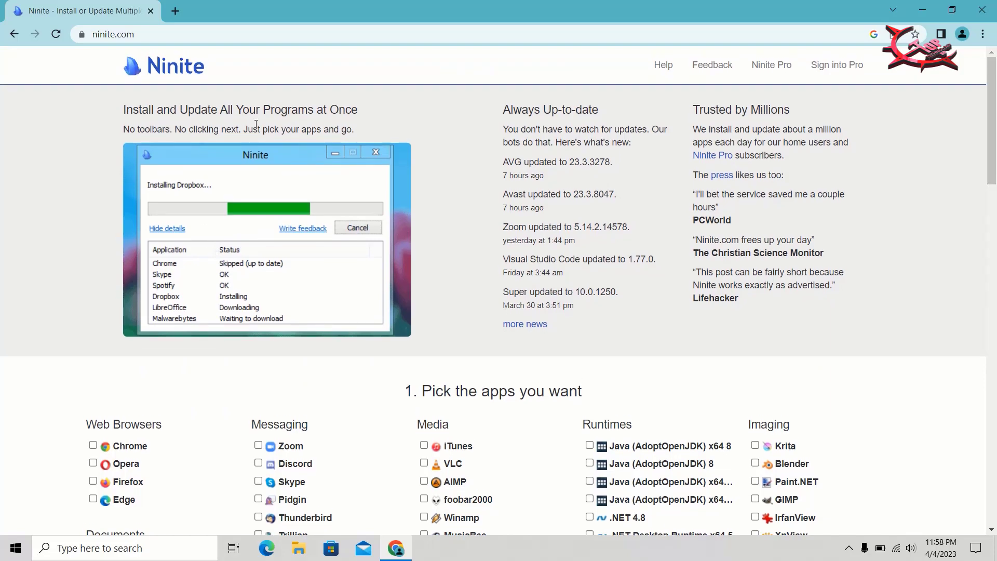
scroll(256, 125, down, 1)
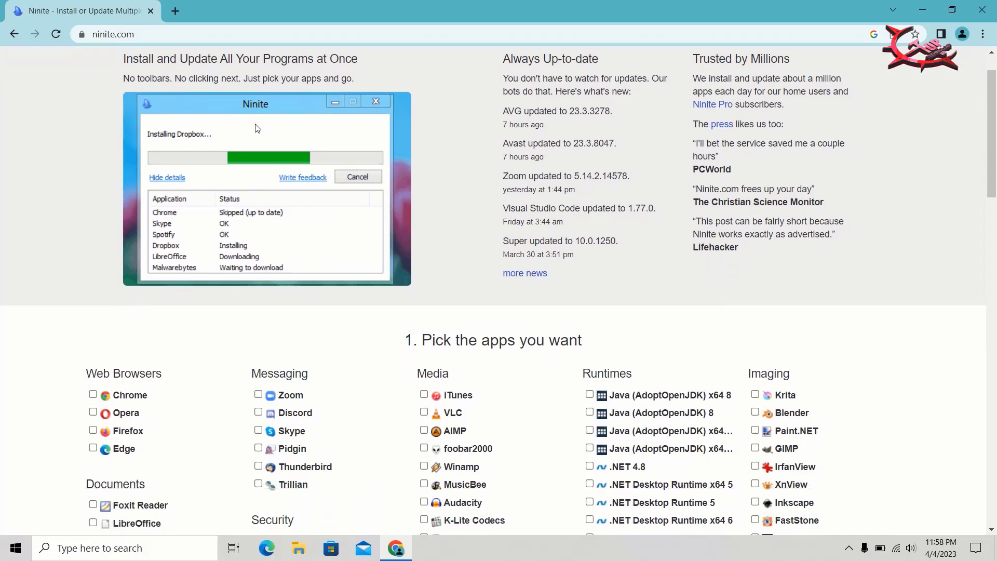
scroll(469, 201, up, 1)
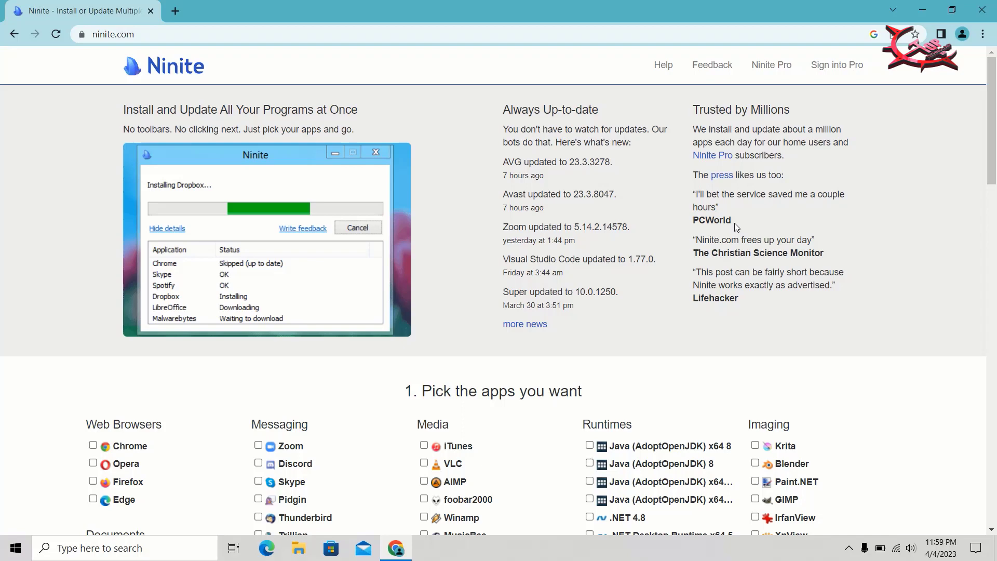
scroll(735, 223, down, 1)
scroll(734, 223, up, 1)
- View Ninite's full list of latest app updates and return to the home page
click(529, 326)
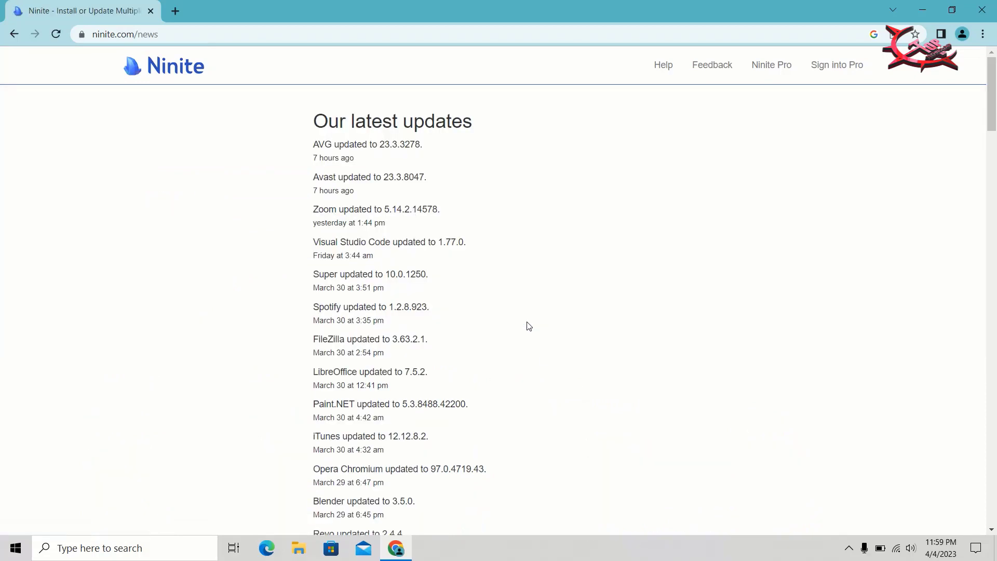
scroll(529, 326, down, 5)
scroll(529, 326, up, 5)
click(13, 36)
scroll(372, 280, down, 3)
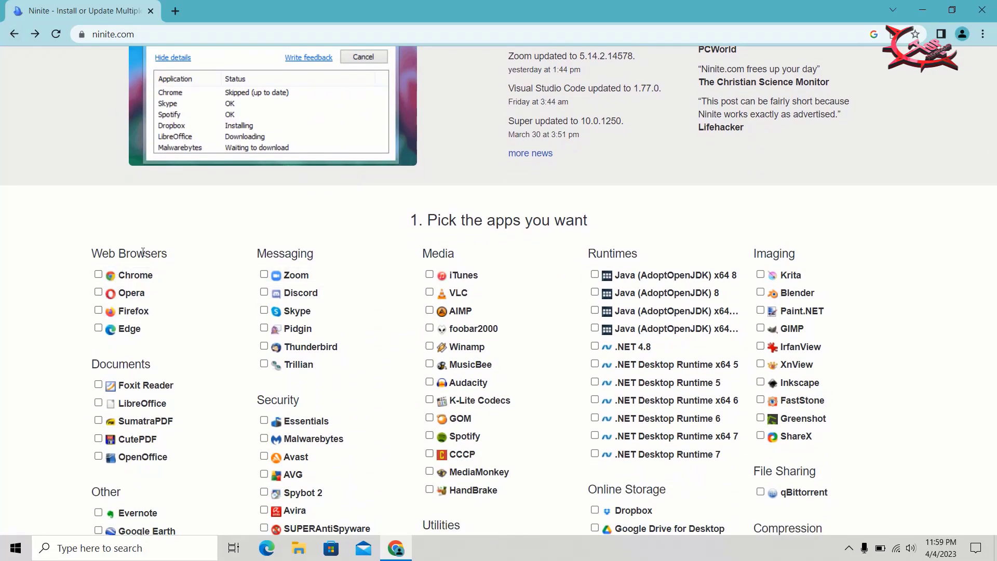
click(137, 283)
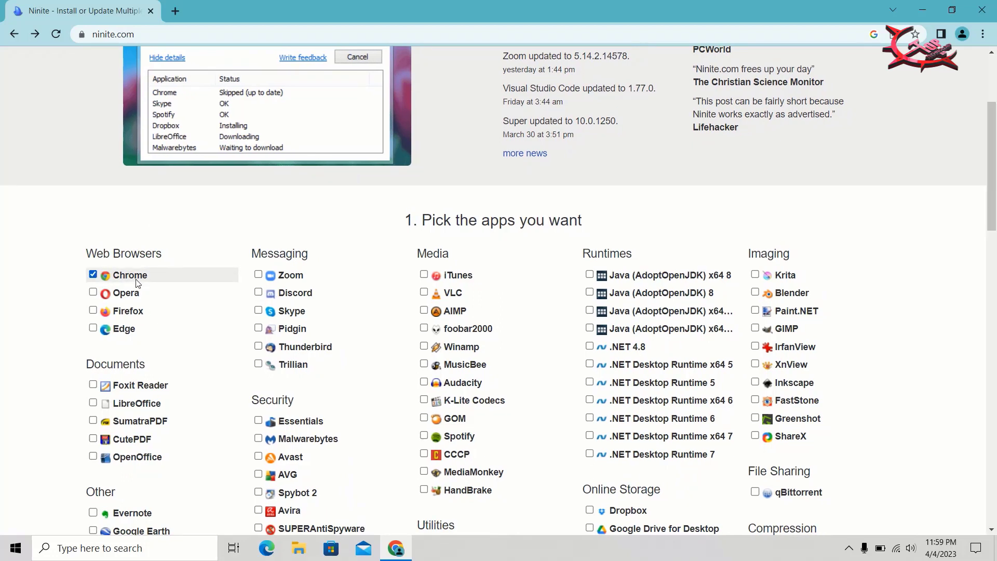
click(138, 283)
click(138, 283)
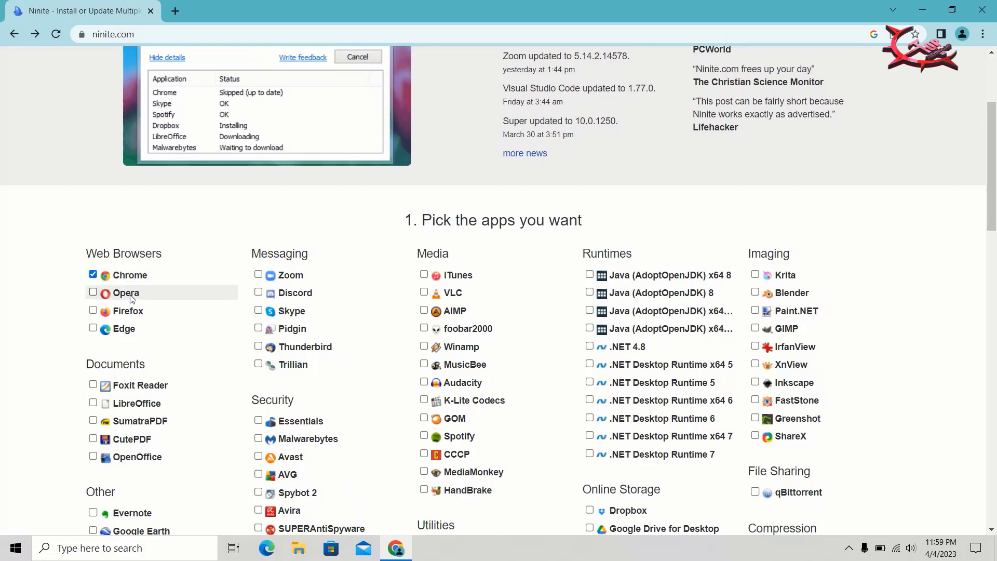
click(132, 299)
click(130, 275)
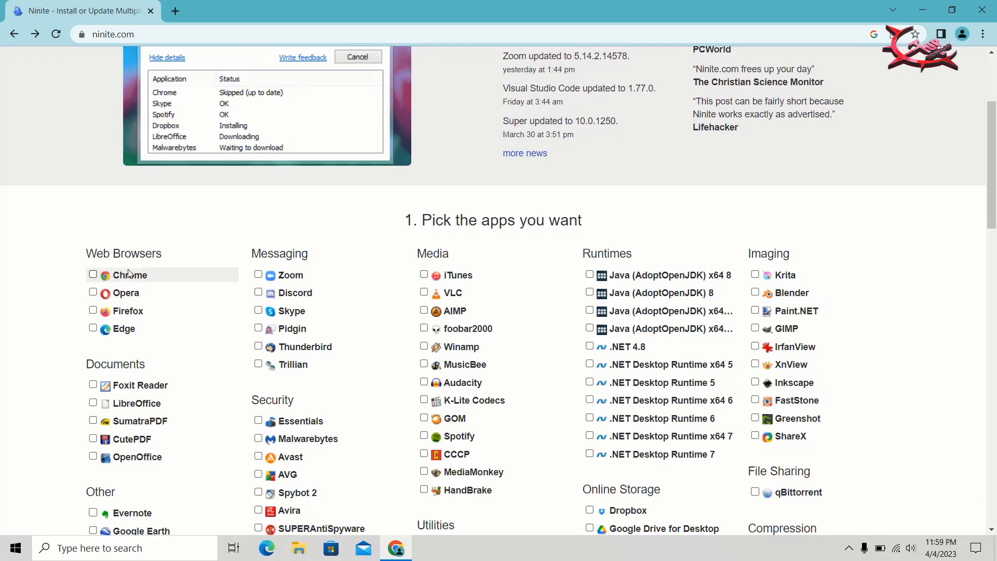
click(130, 275)
click(114, 296)
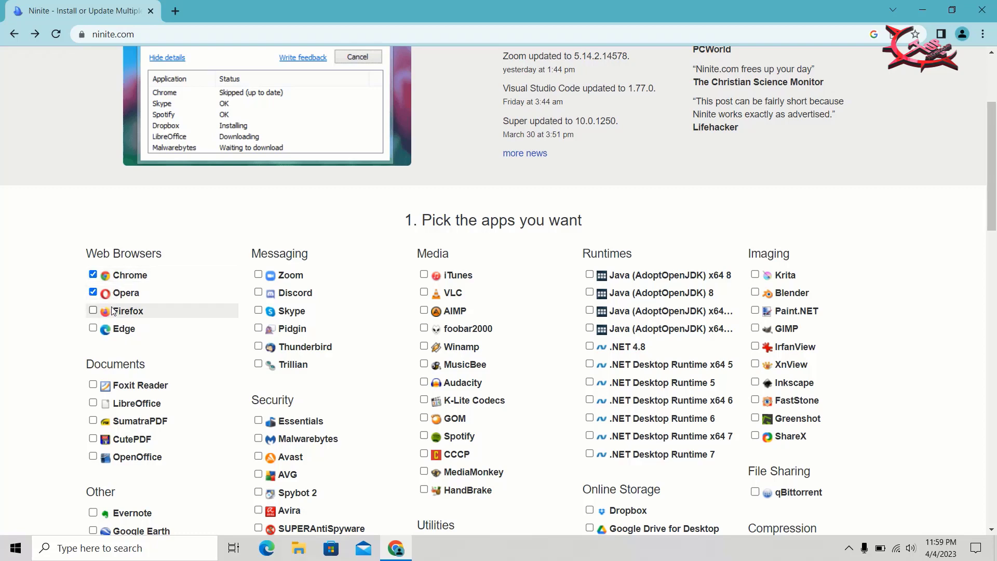
click(114, 310)
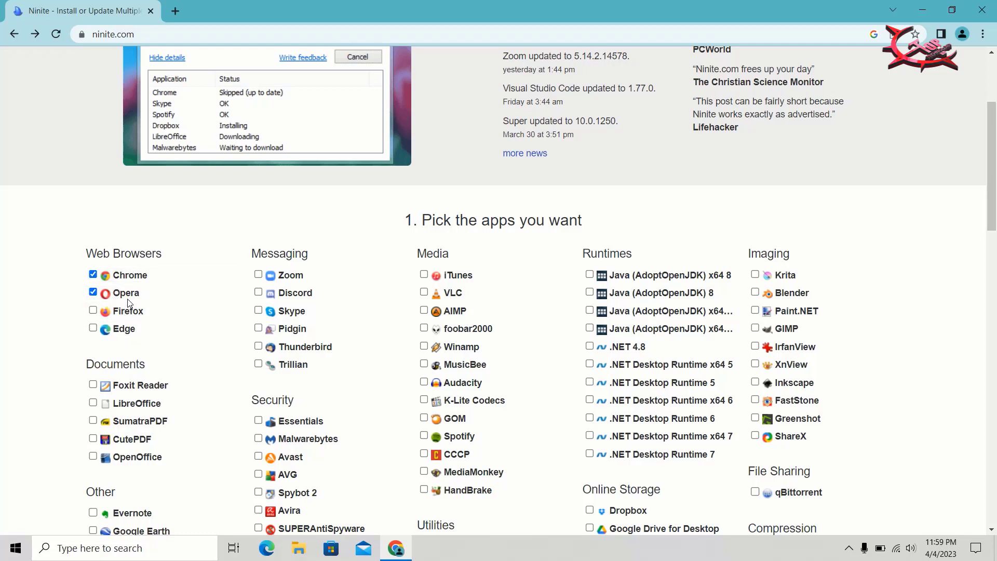
click(125, 293)
click(143, 278)
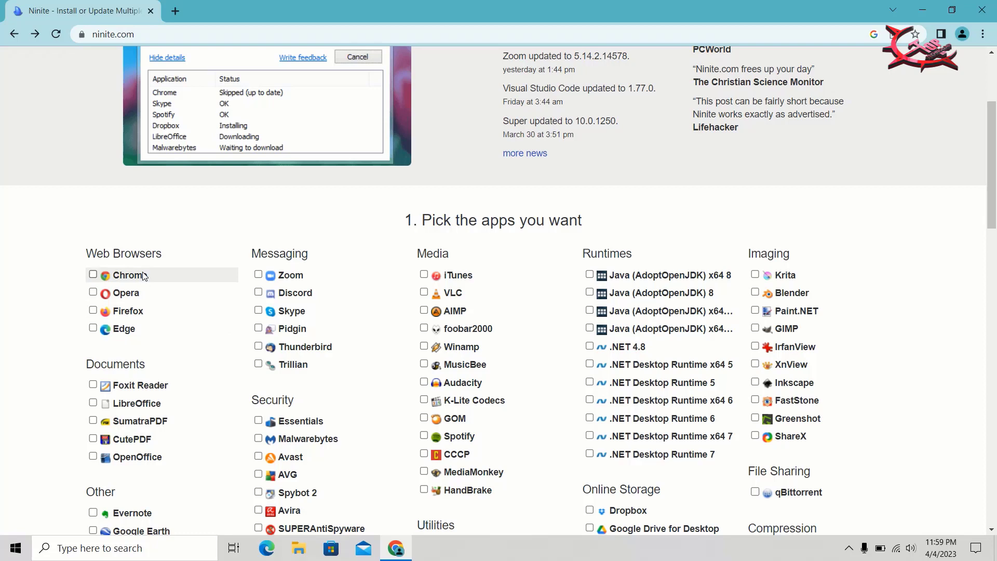
click(143, 276)
click(144, 277)
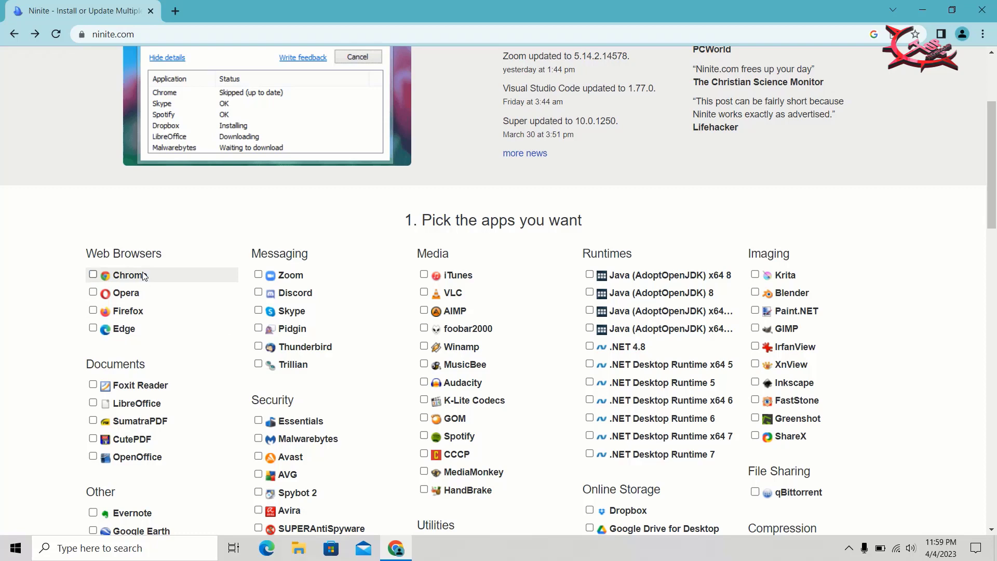
- Pick Firefox under Web Browsers and Skype under Messaging for the custom installer
click(123, 310)
scroll(124, 309, down, 1)
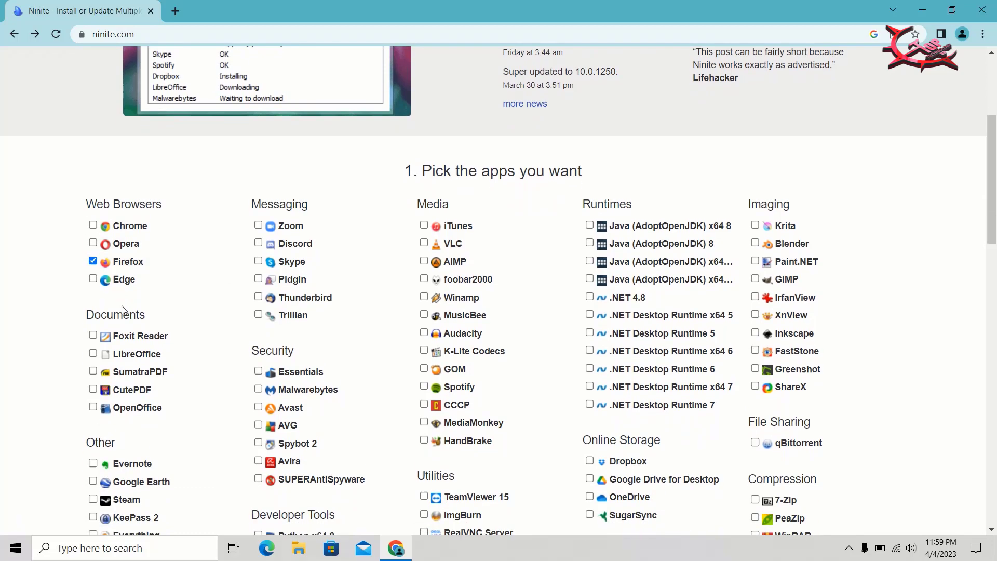
scroll(123, 309, down, 1)
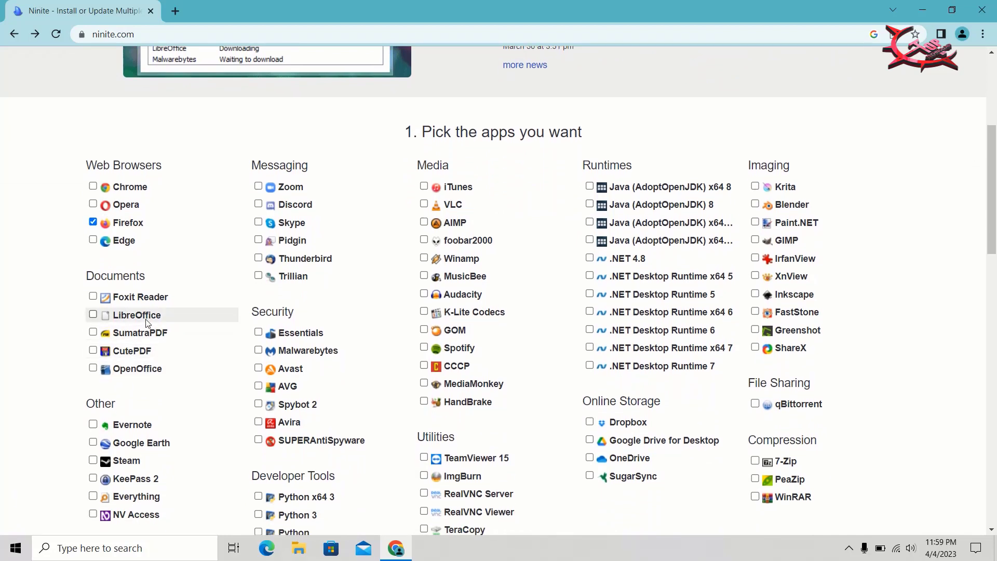
double_click(123, 353)
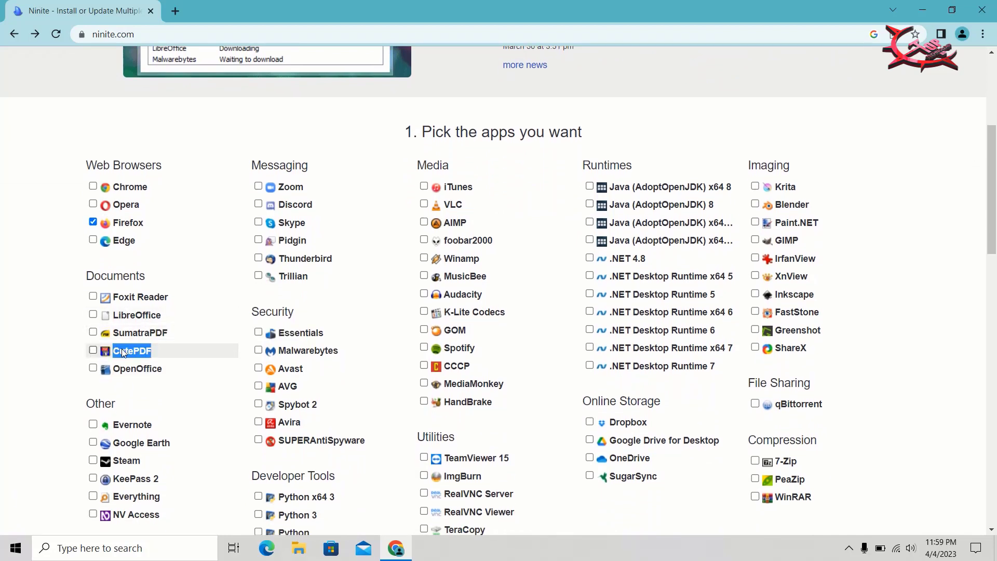
scroll(121, 348, down, 2)
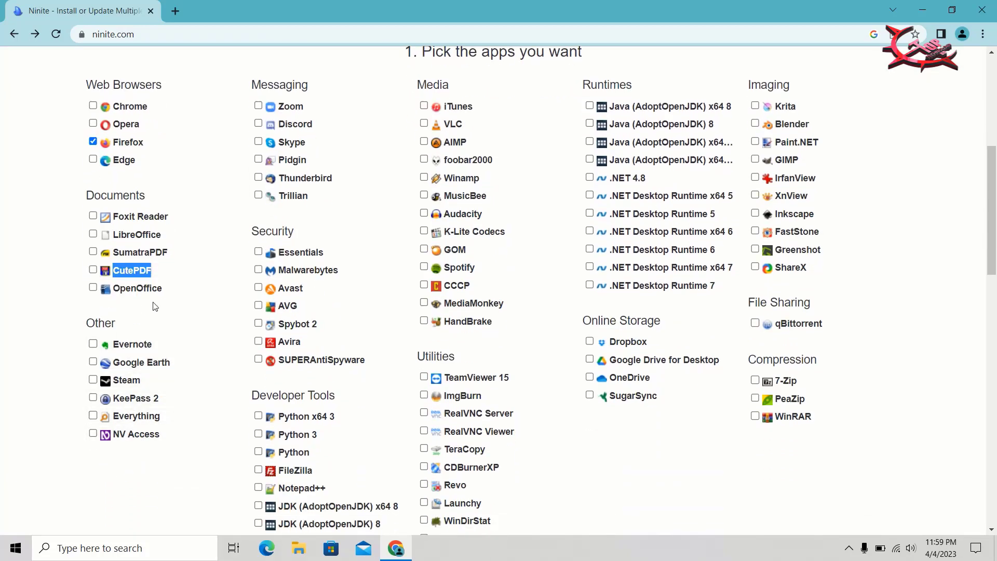
scroll(150, 434, down, 2)
scroll(149, 434, up, 4)
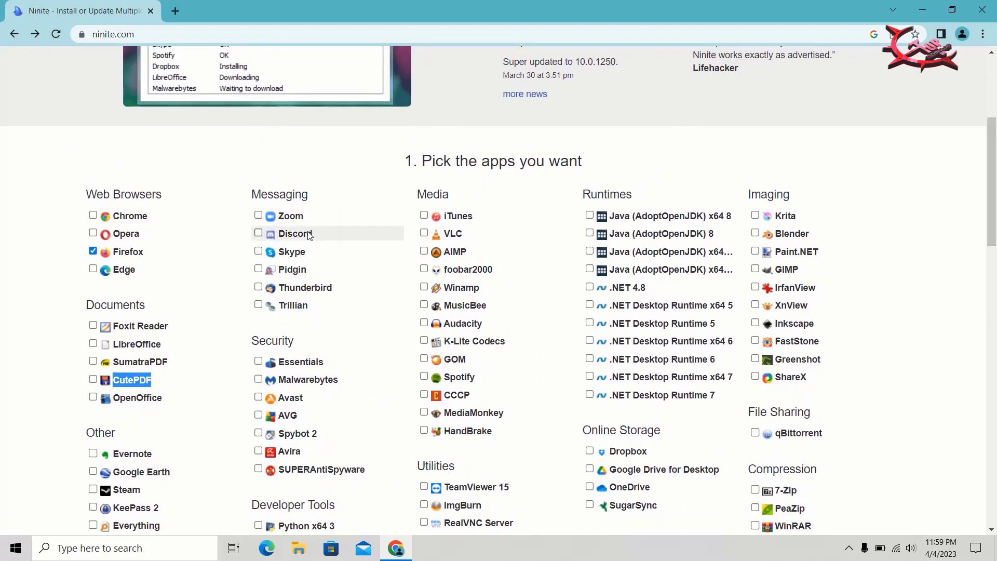
click(293, 255)
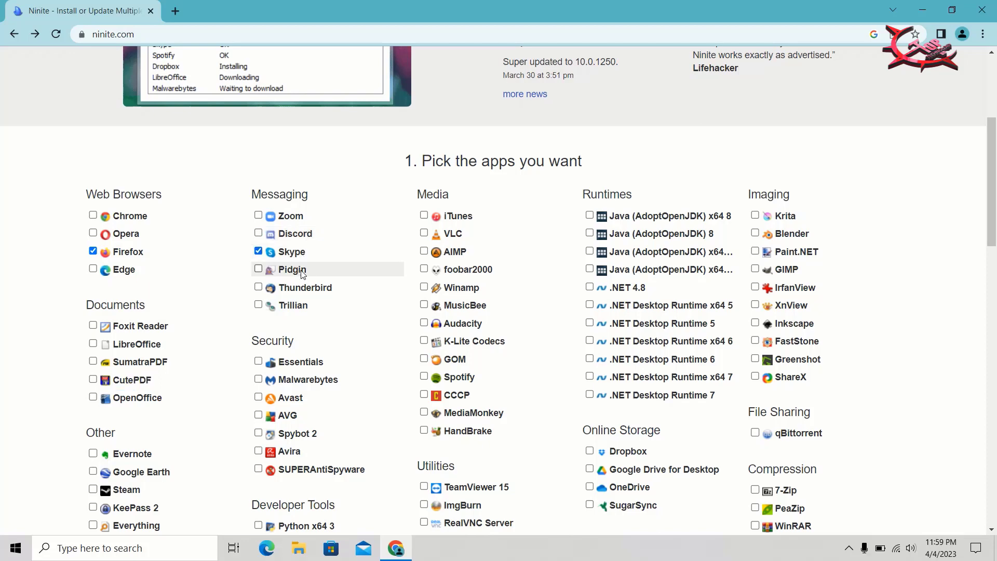
- Add Visual Studio Code from the Developer Tools category to the selected apps
scroll(314, 318, down, 1)
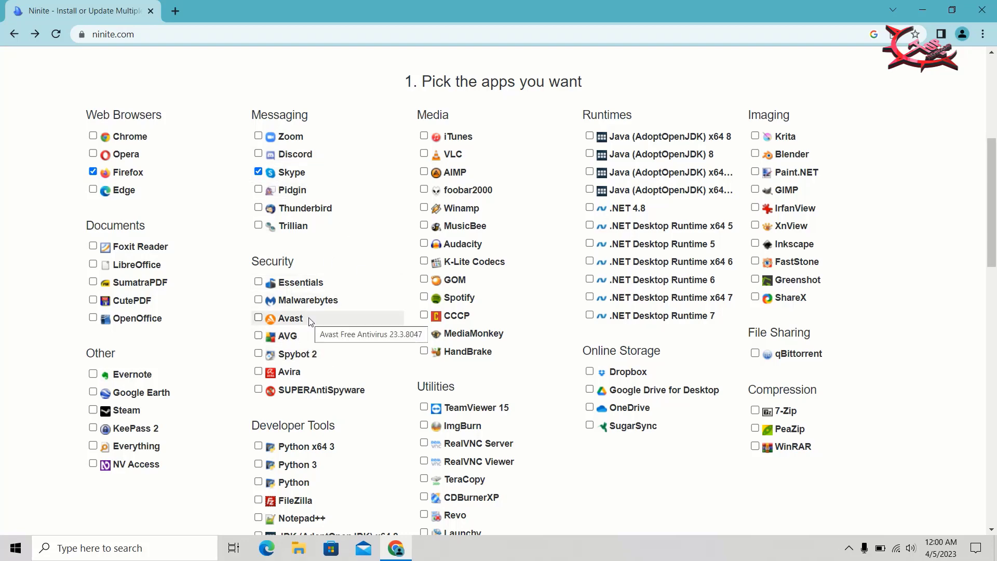
scroll(310, 322, down, 1)
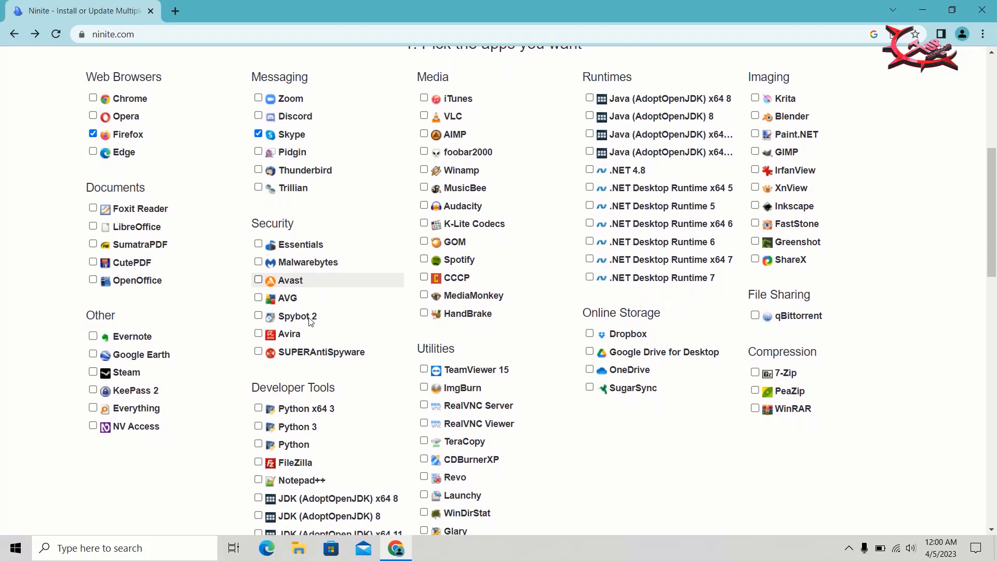
scroll(310, 322, down, 1)
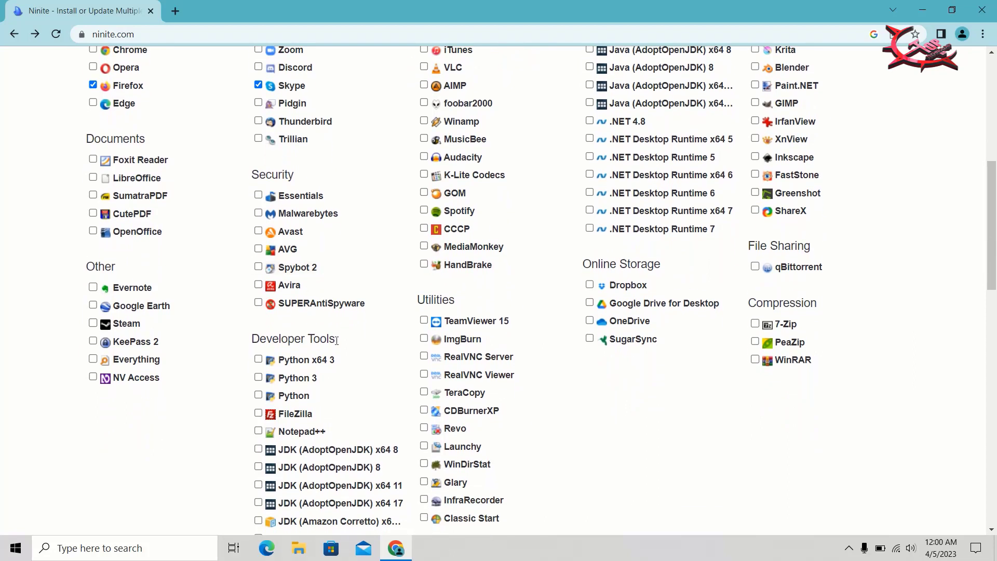
scroll(338, 346, down, 5)
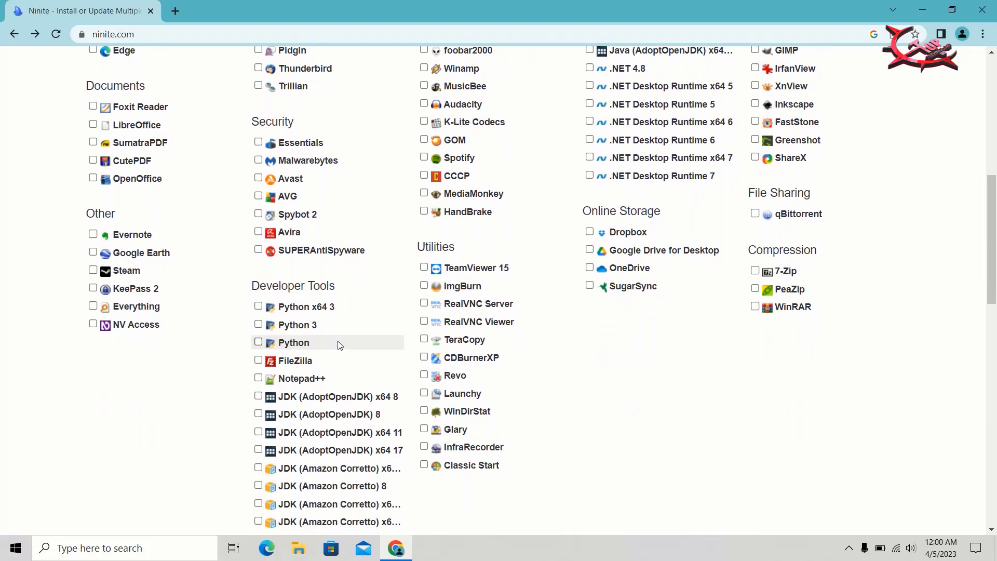
scroll(338, 345, down, 1)
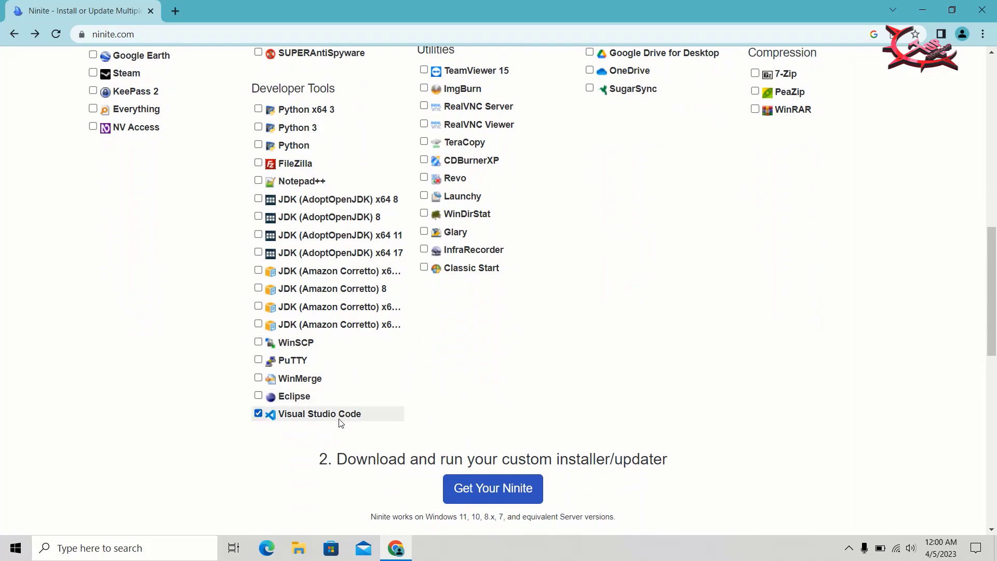
- Review the apps offered in the Media, Utilities, Runtimes, Online Storage, Imaging, File Sharing and Compression categories
scroll(339, 422, up, 11)
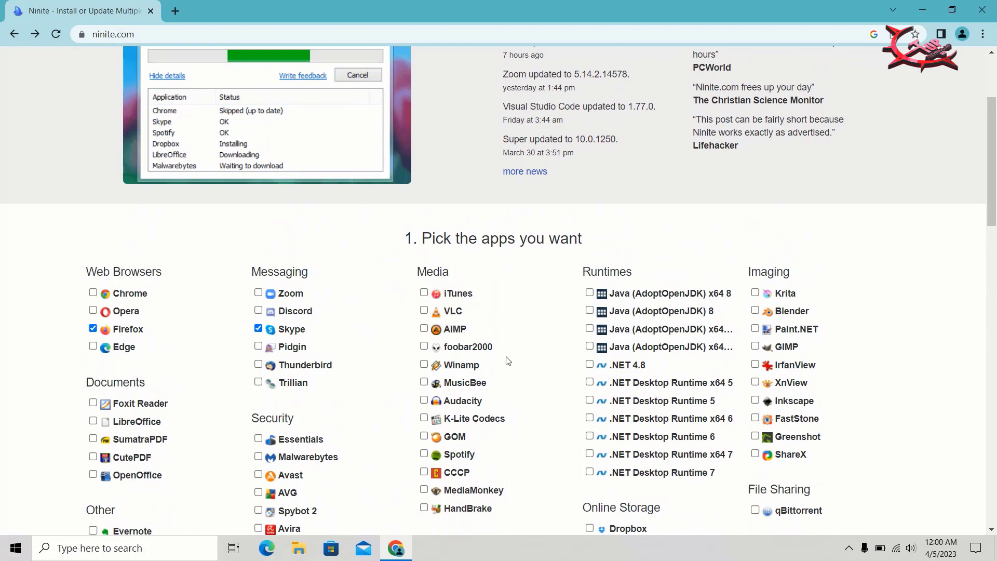
scroll(508, 361, down, 1)
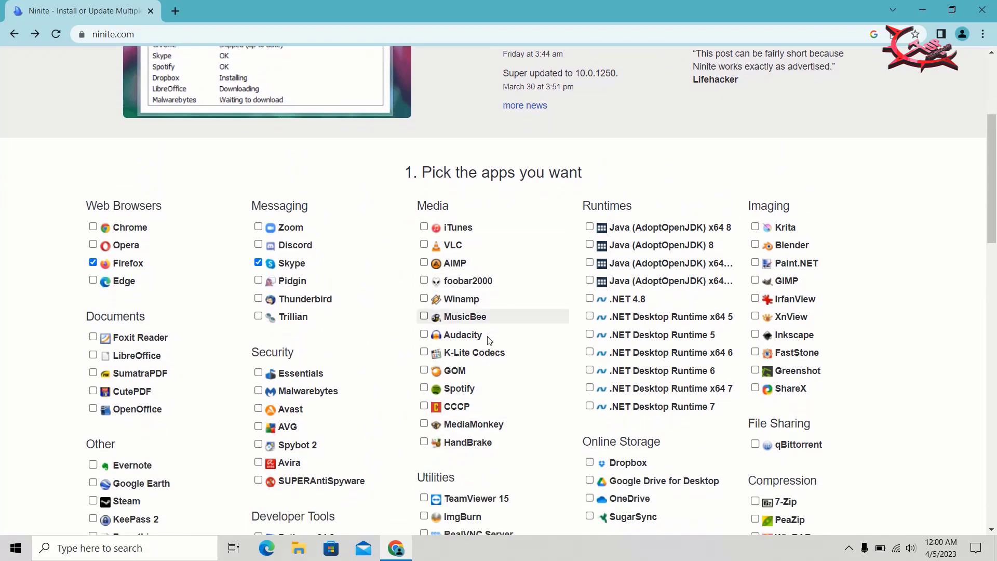
click(457, 338)
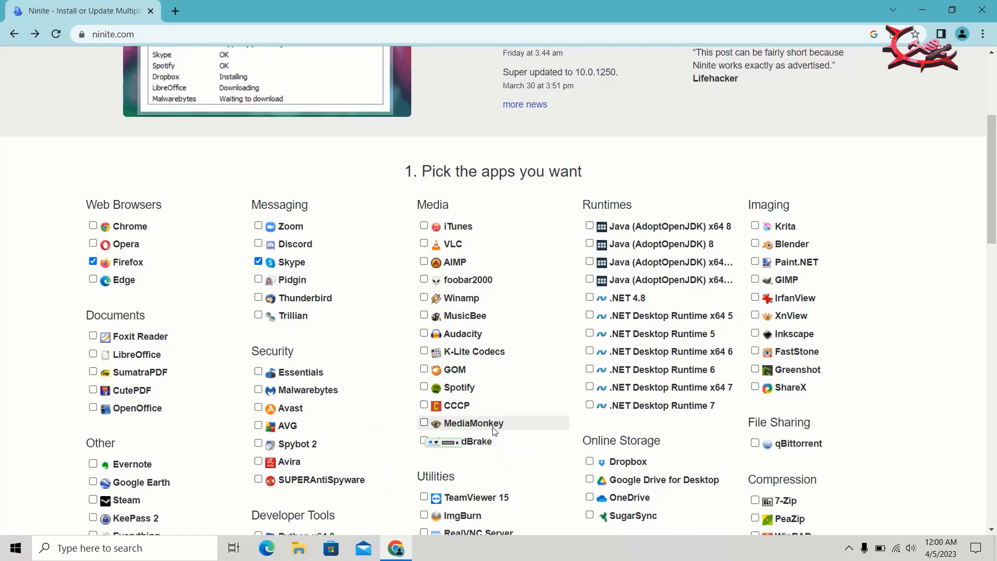
scroll(494, 431, down, 2)
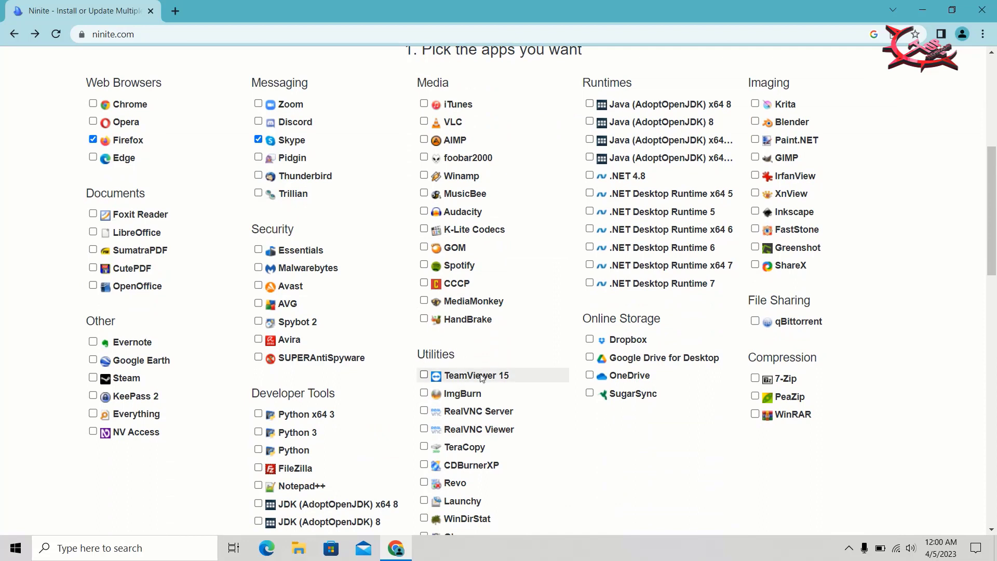
scroll(491, 392, down, 1)
scroll(491, 392, down, 1)
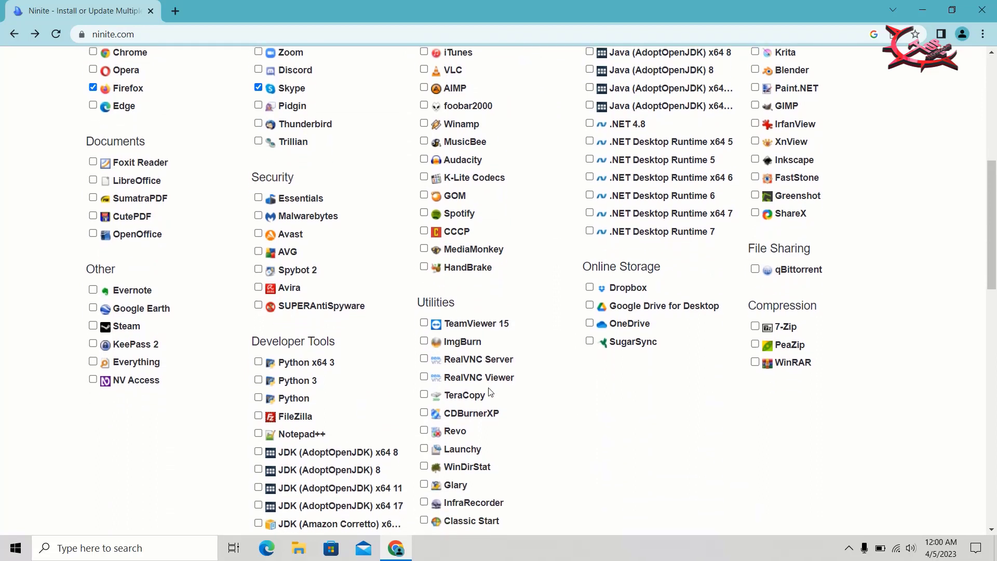
scroll(489, 392, down, 2)
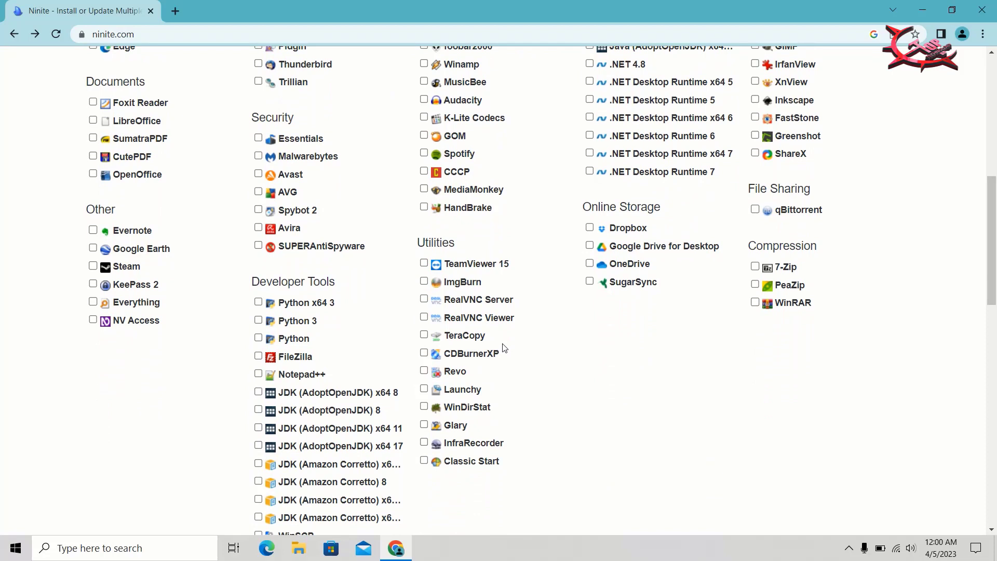
scroll(504, 348, up, 1)
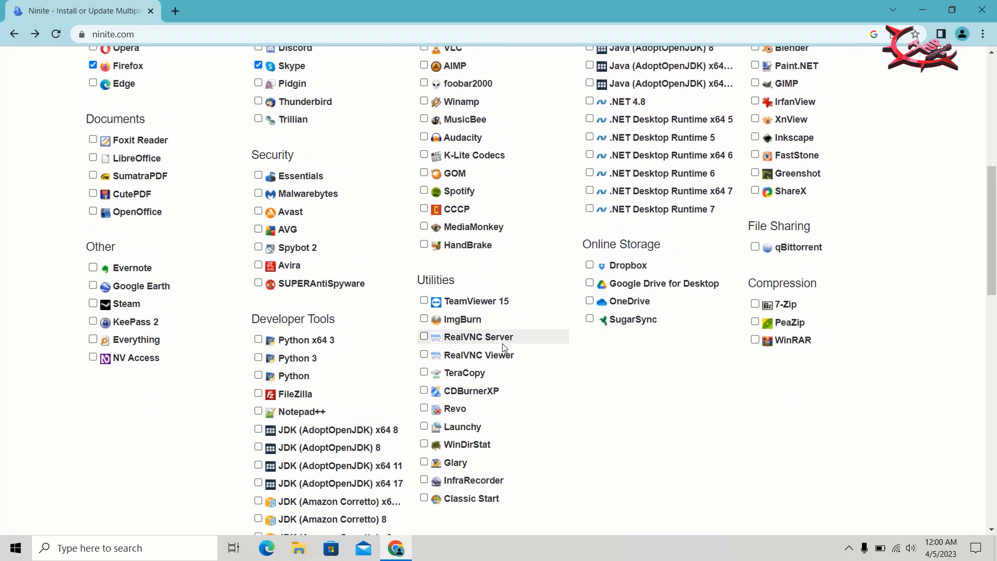
scroll(504, 347, up, 5)
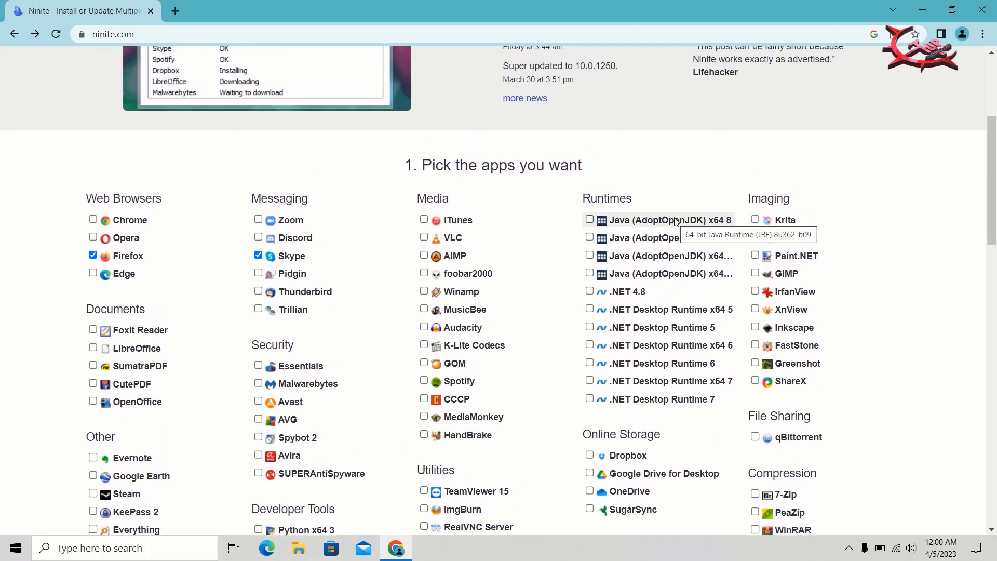
scroll(675, 221, down, 1)
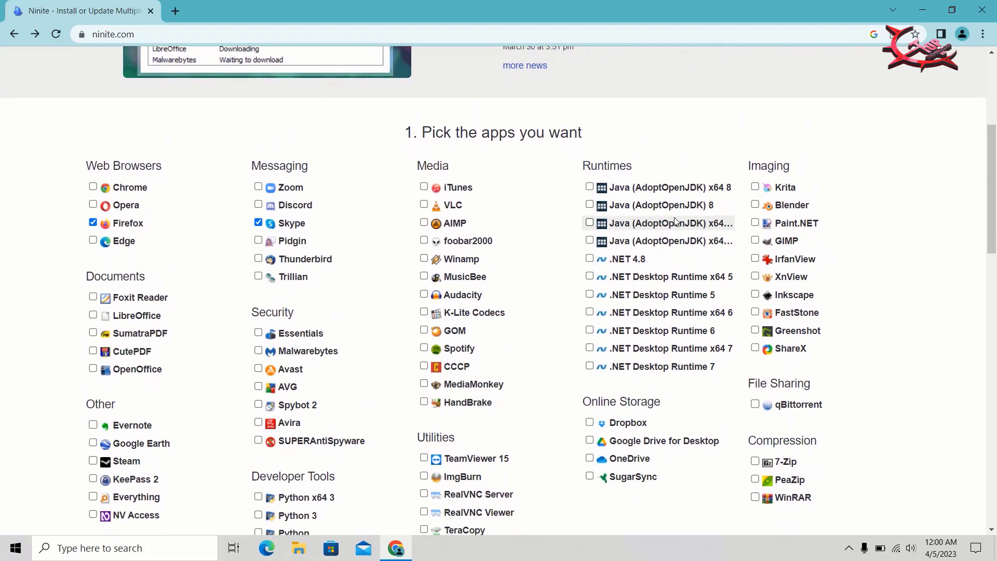
scroll(675, 221, down, 3)
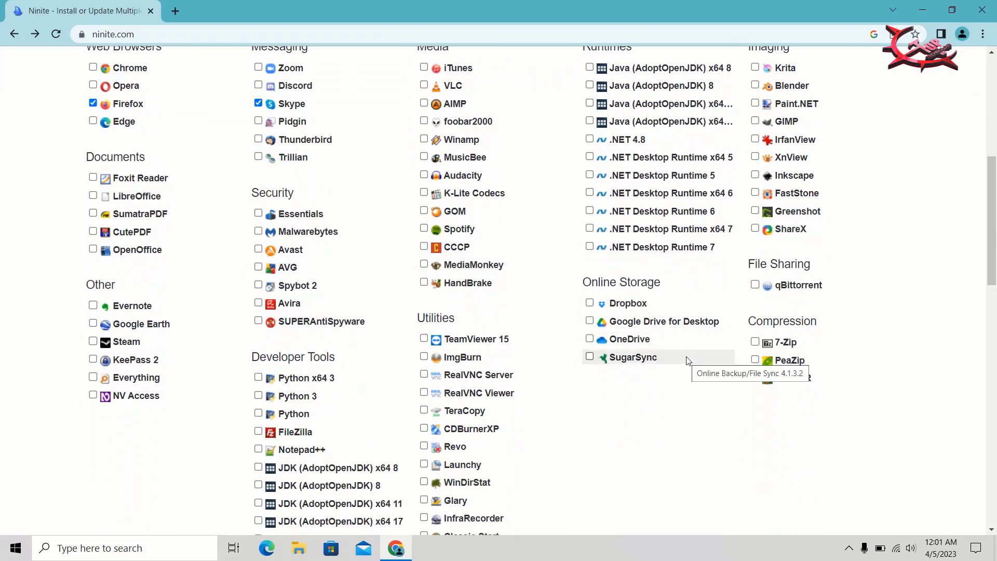
scroll(687, 360, up, 3)
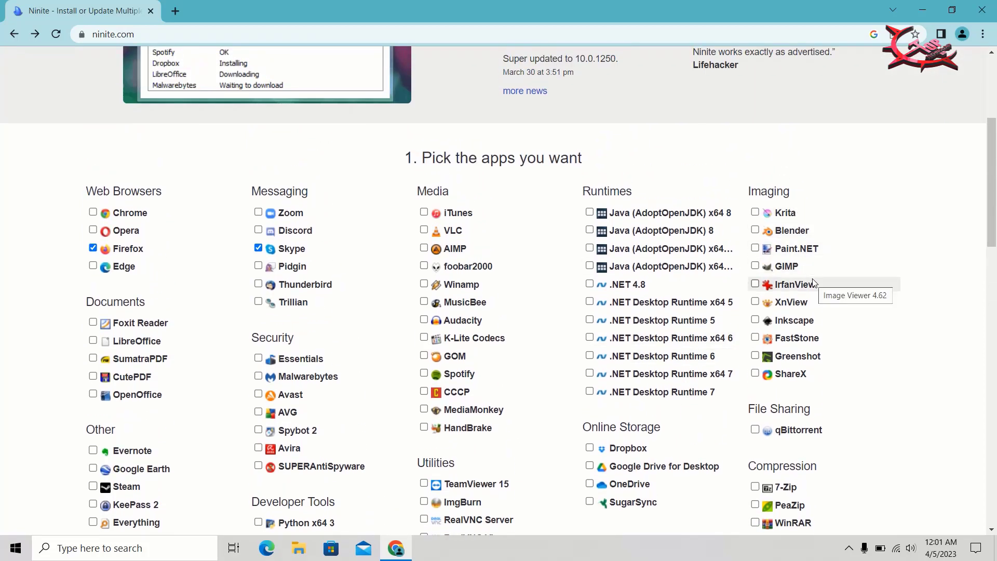
scroll(841, 468, down, 1)
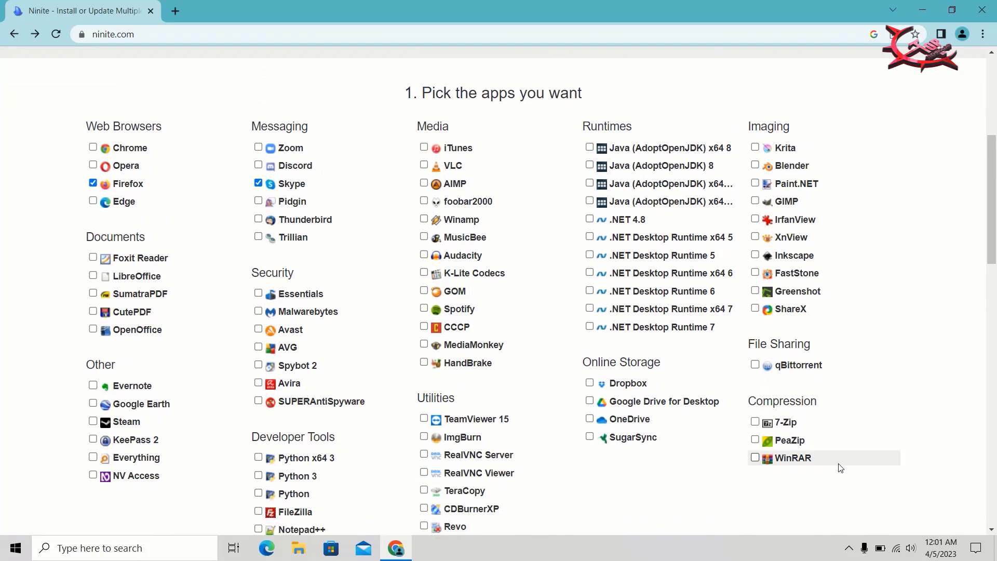
scroll(847, 446, down, 1)
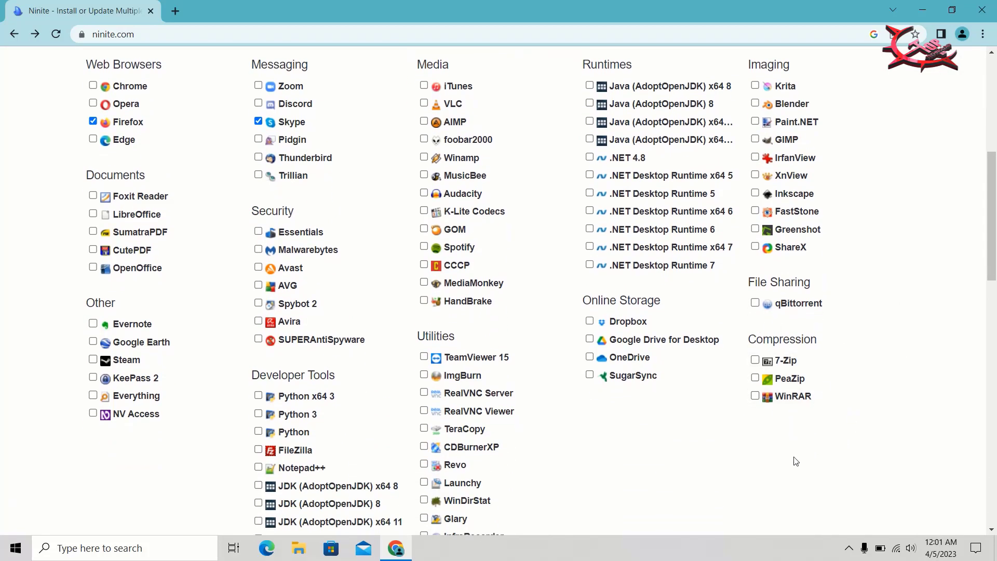
scroll(796, 461, up, 6)
scroll(796, 461, down, 5)
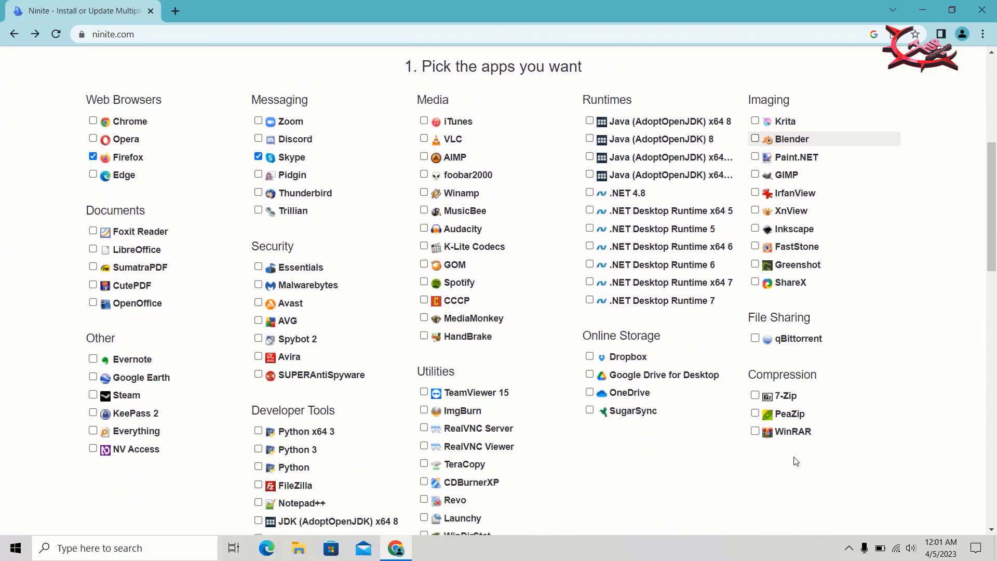
- Download the custom Ninite installer for the selected apps and look over its download, run and share instructions
scroll(797, 461, down, 8)
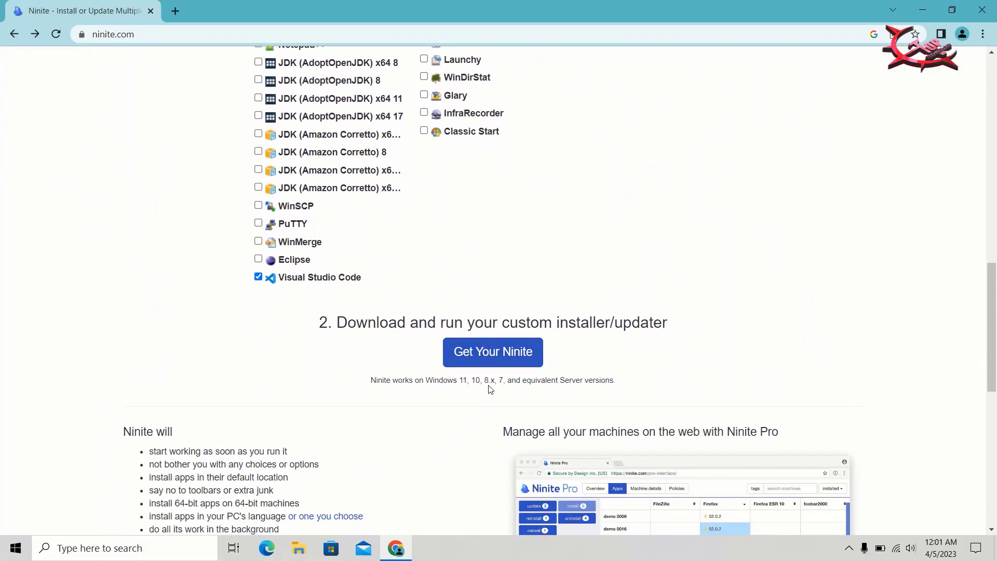
click(492, 358)
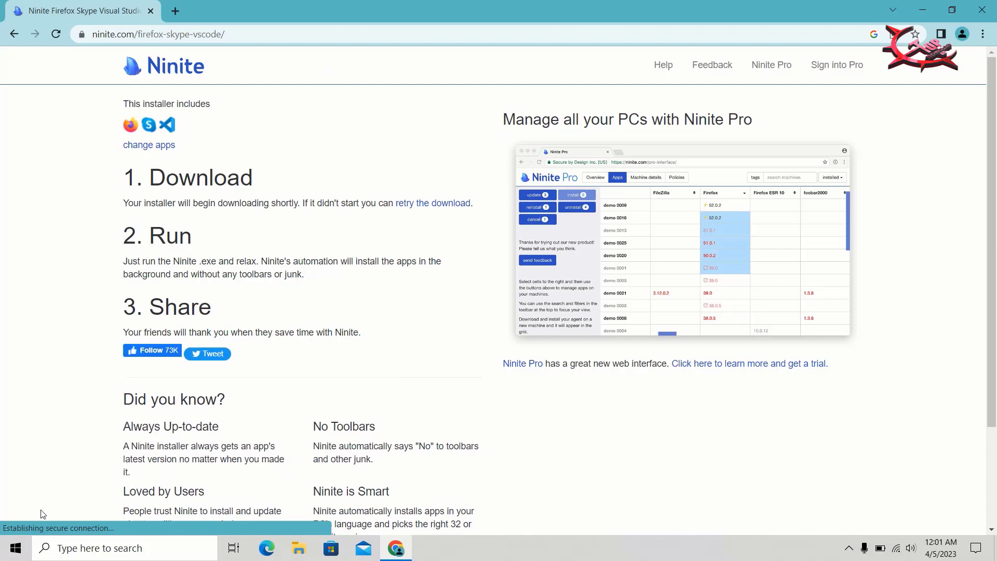
scroll(160, 462, down, 2)
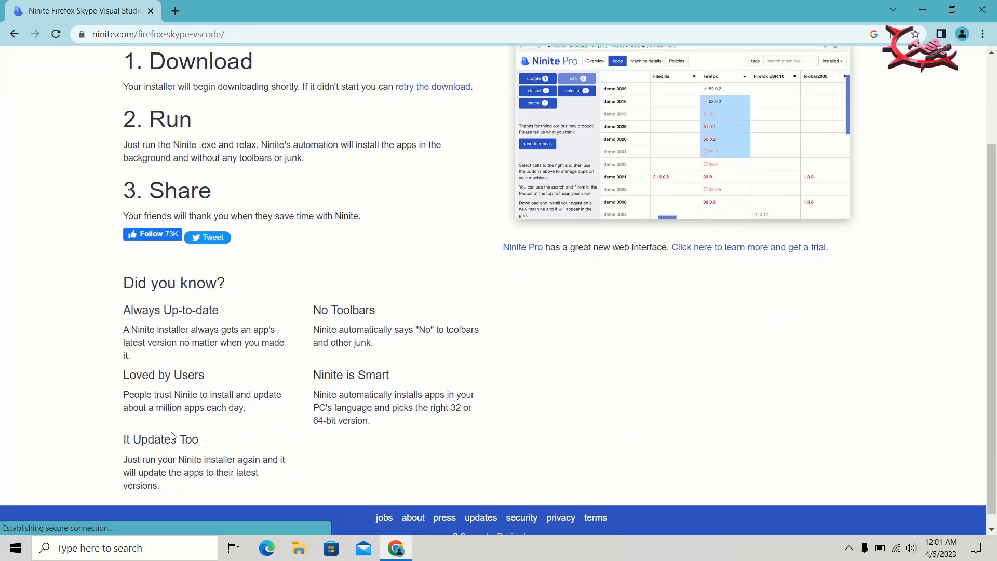
scroll(173, 437, down, 1)
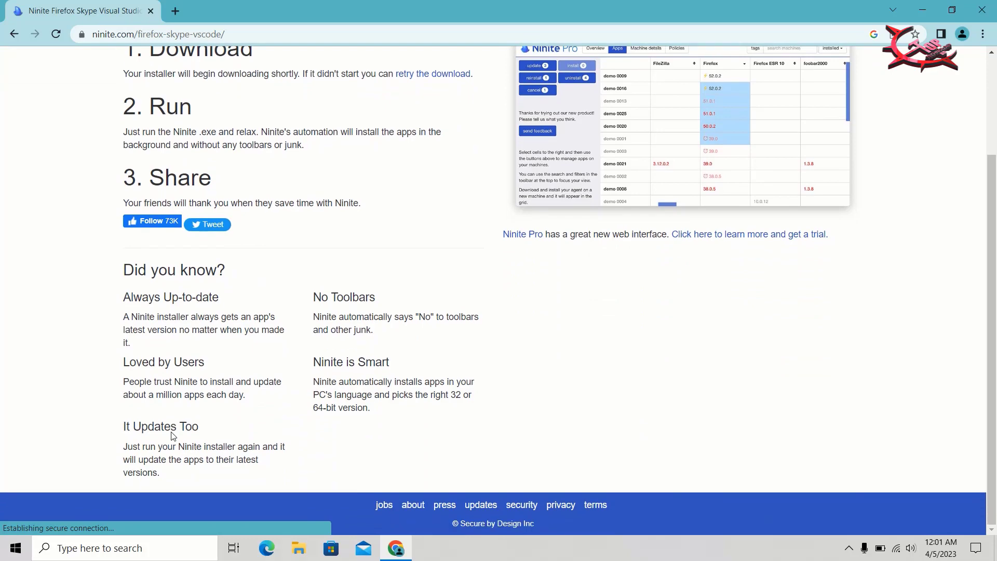
scroll(254, 320, up, 3)
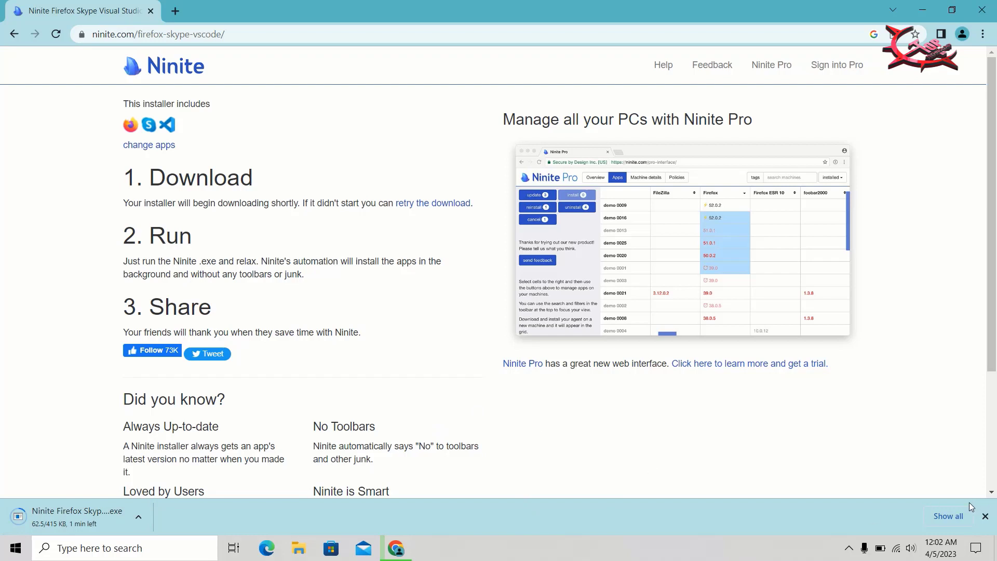
- Check the installer's download progress in the full downloads list and go back to the Ninite home page
click(949, 516)
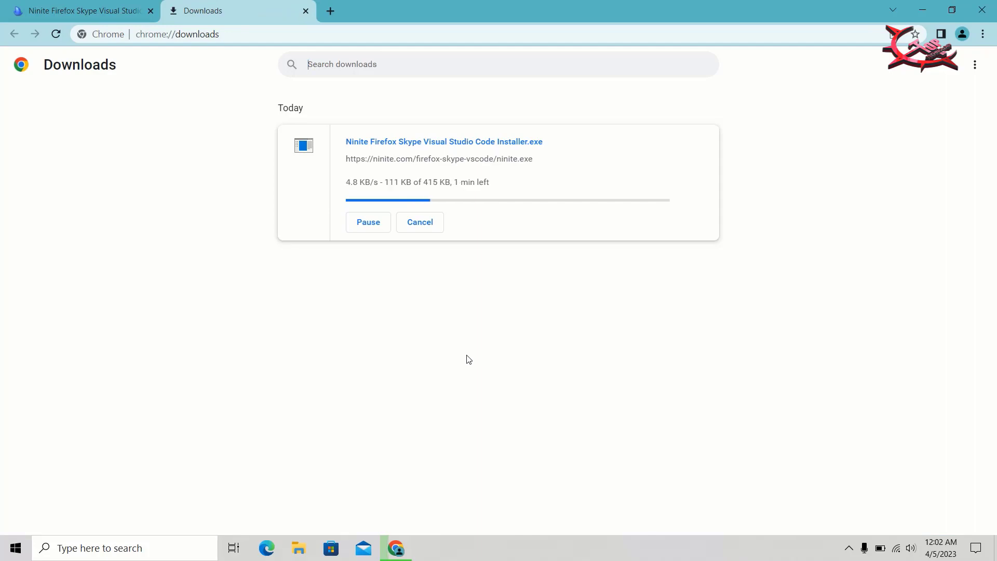
click(109, 8)
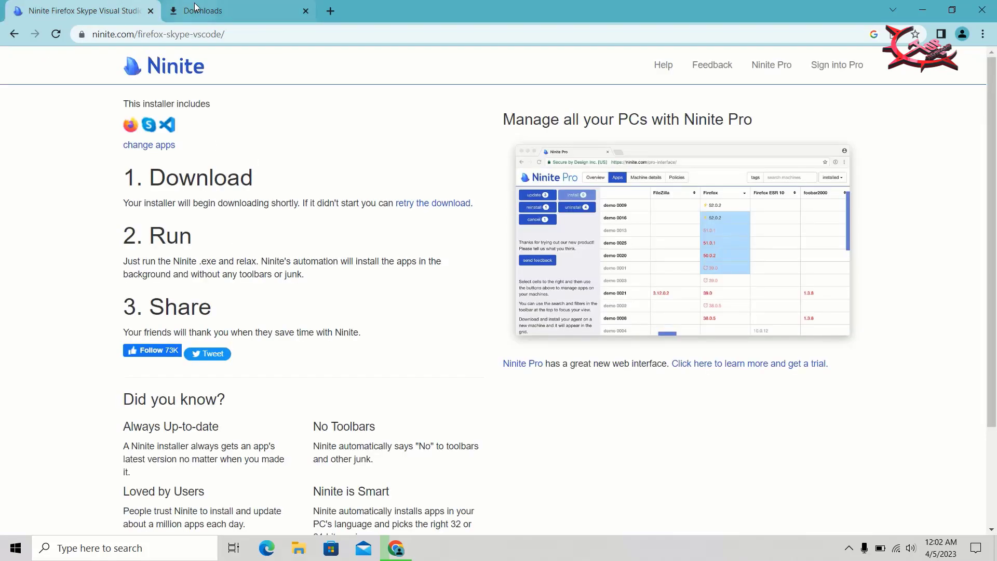
click(161, 63)
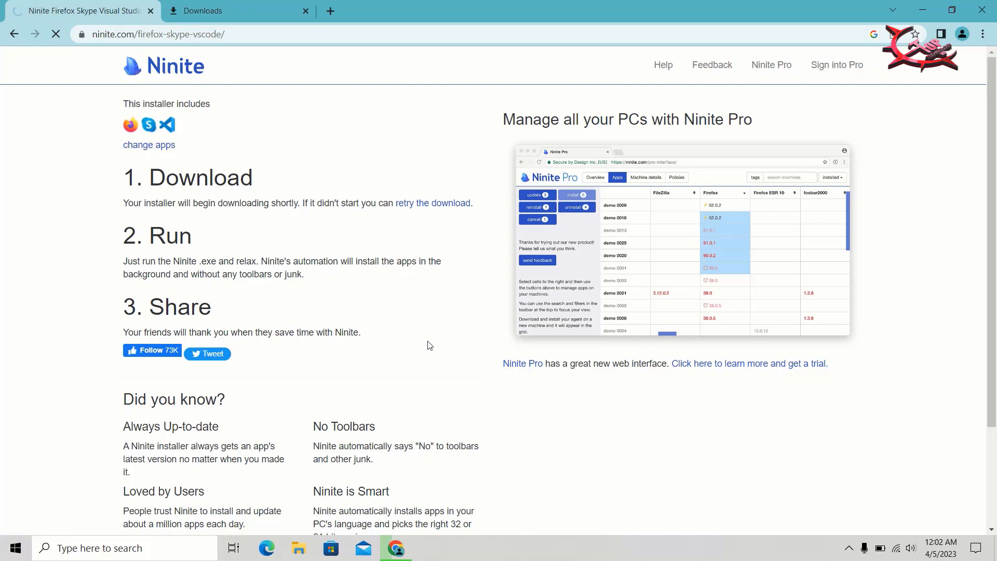
scroll(430, 345, down, 3)
scroll(430, 345, up, 3)
- Run the downloaded Ninite Firefox Skype Visual Studio Code Installer.exe from the downloads list and minimize the browser
click(185, 3)
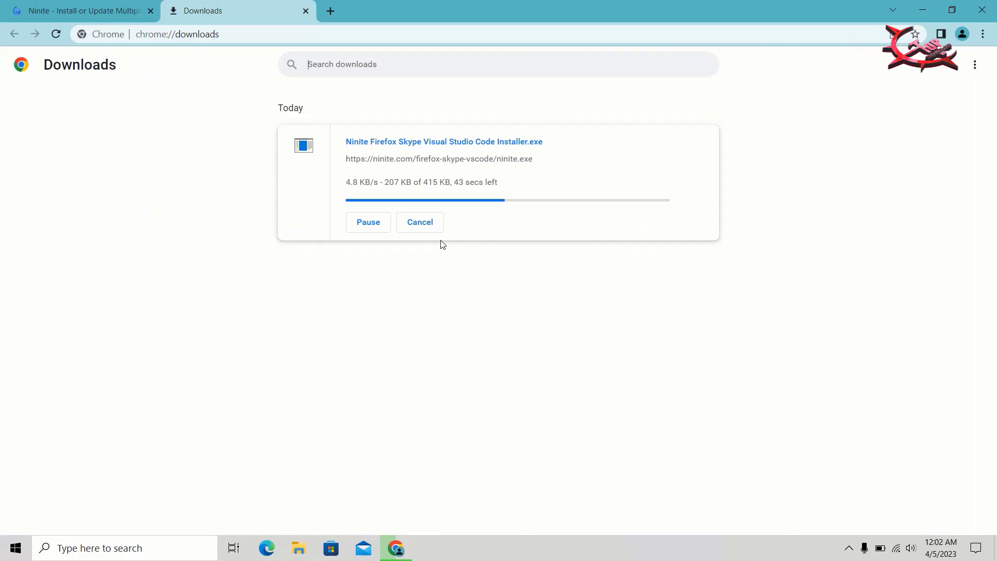
click(465, 143)
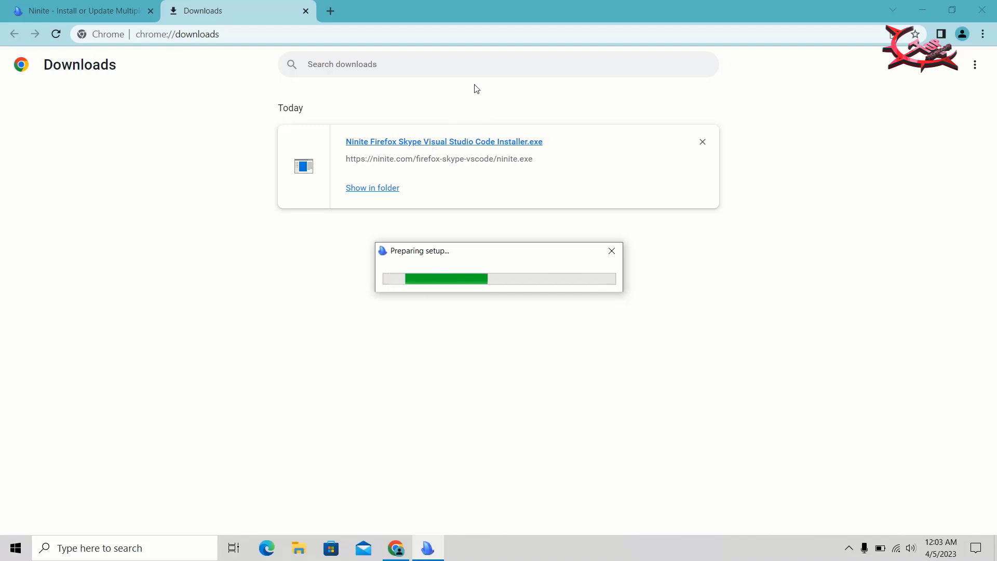
click(923, 10)
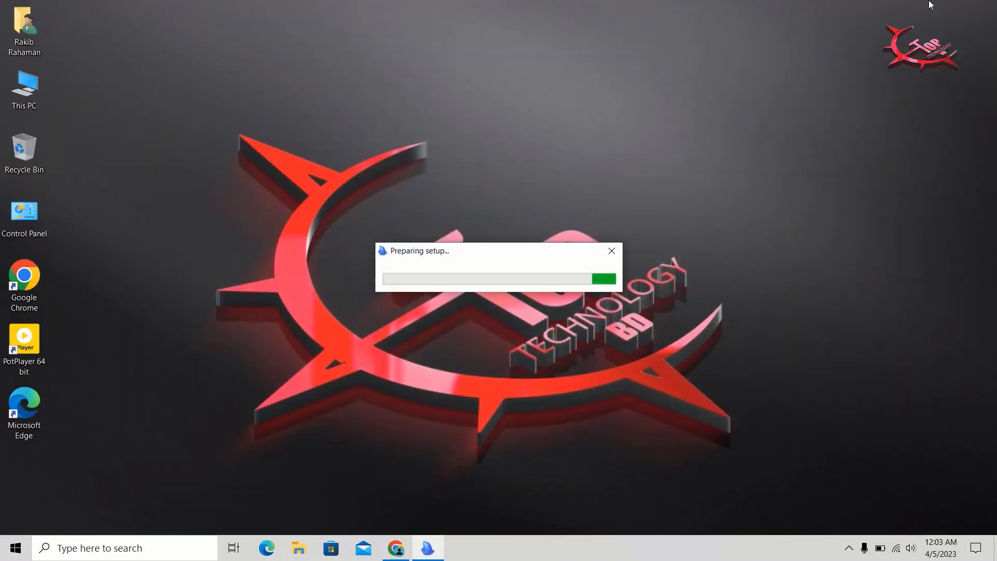
right_click(518, 130)
click(533, 167)
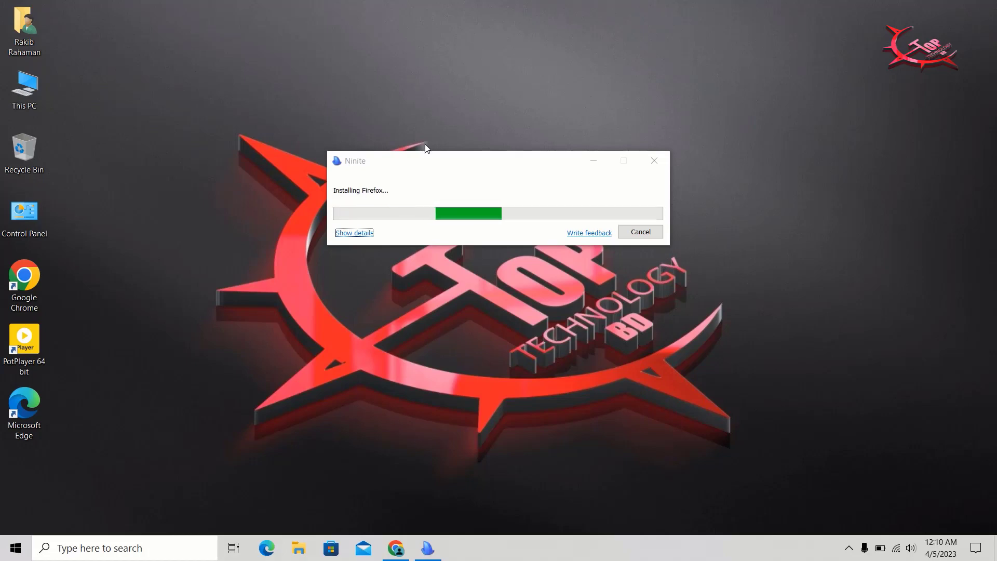
right_click(287, 192)
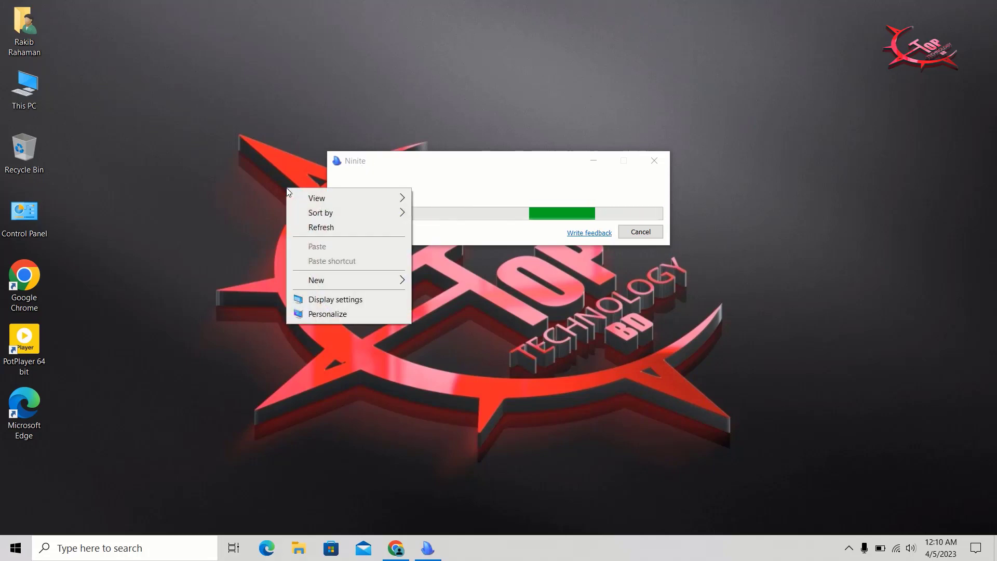
click(307, 228)
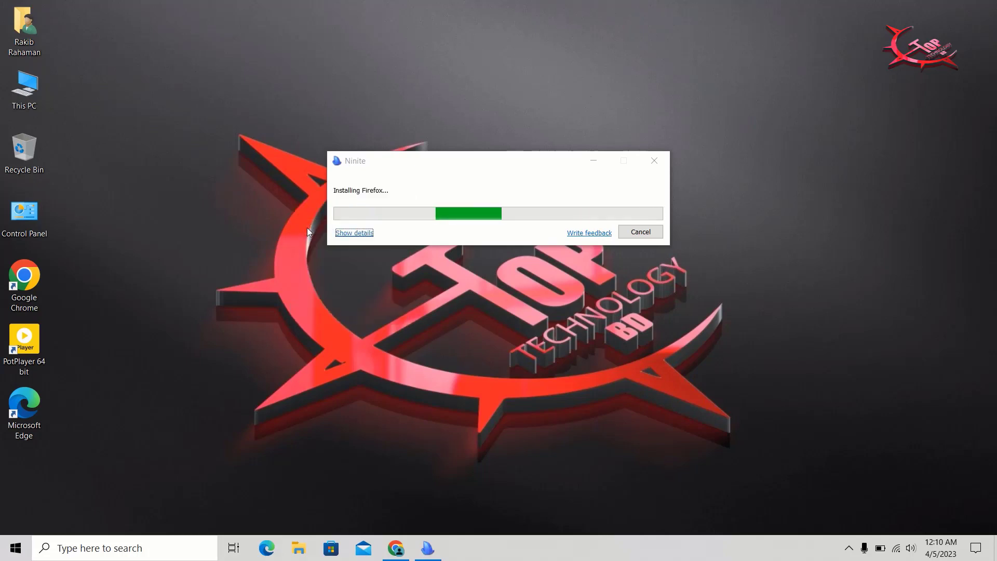
right_click(179, 139)
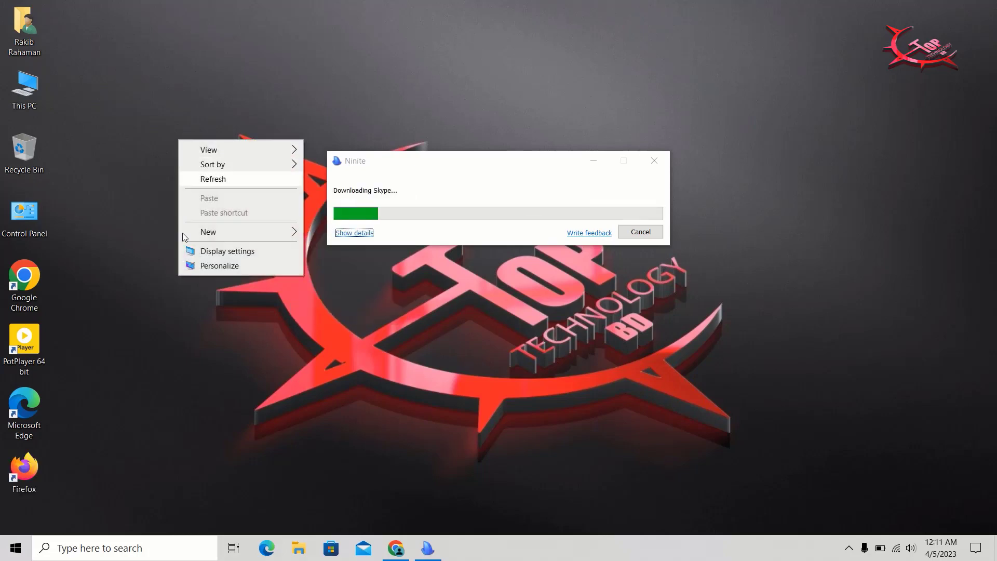
click(224, 183)
right_click(223, 182)
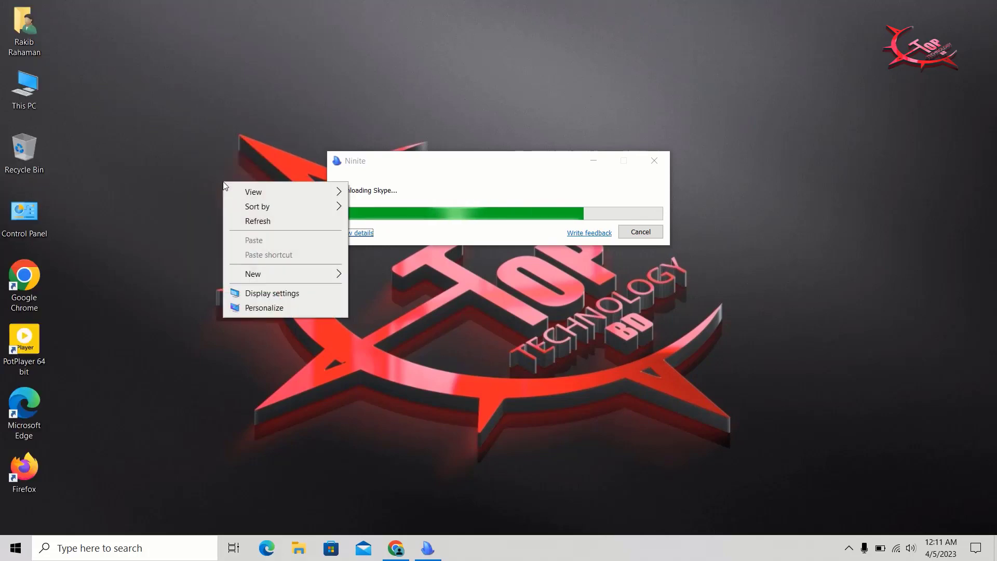
click(241, 225)
right_click(239, 221)
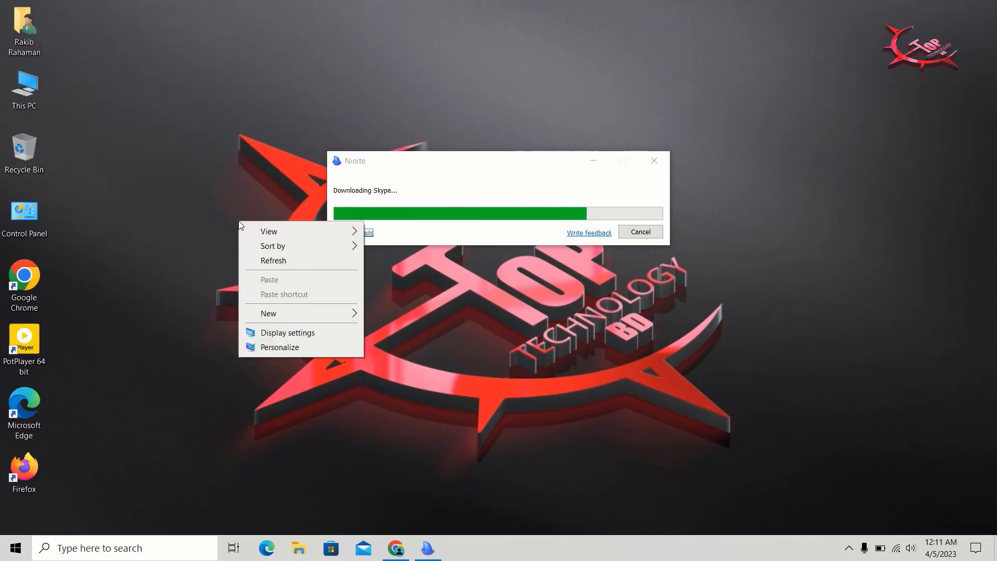
click(256, 261)
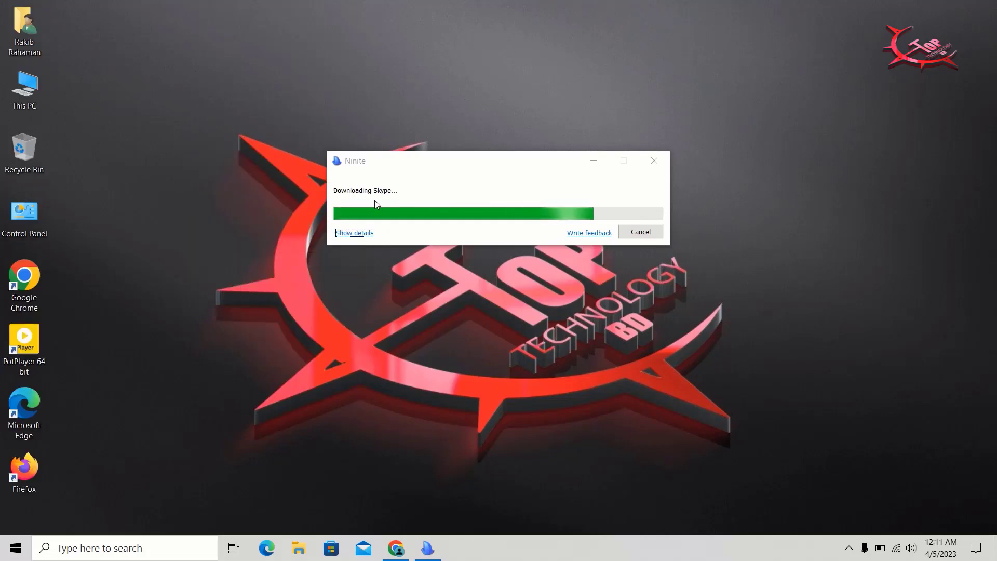
right_click(245, 178)
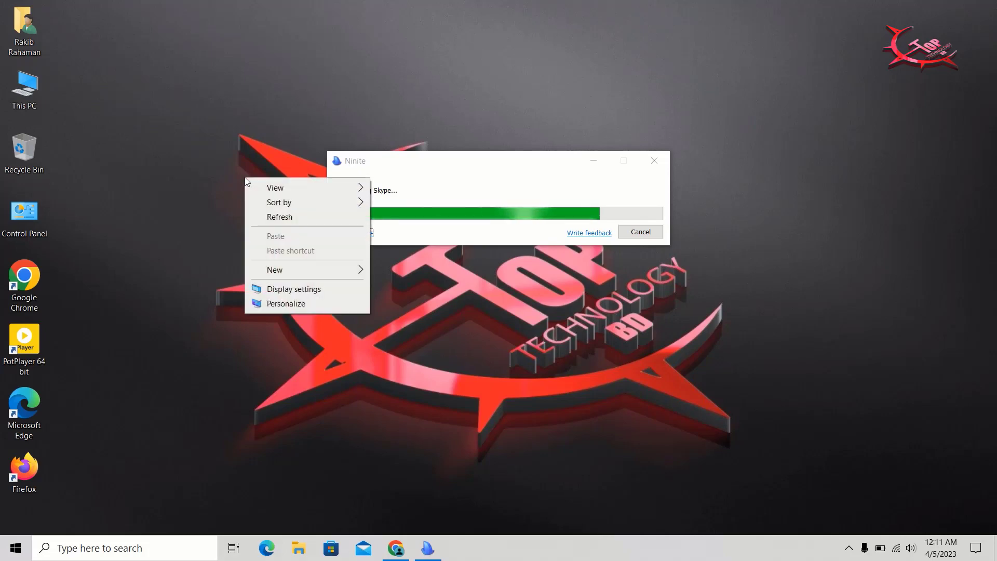
click(266, 217)
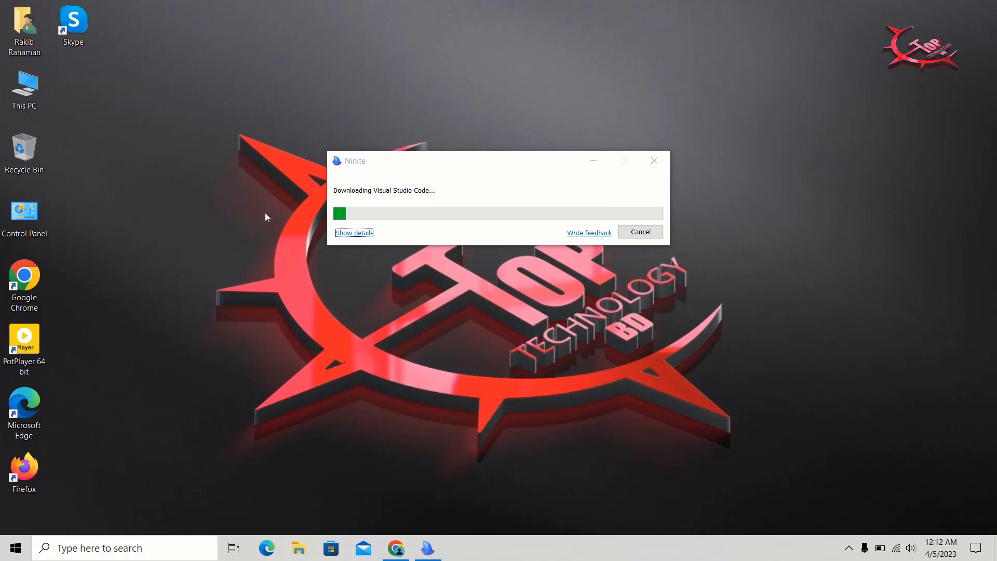
right_click(265, 213)
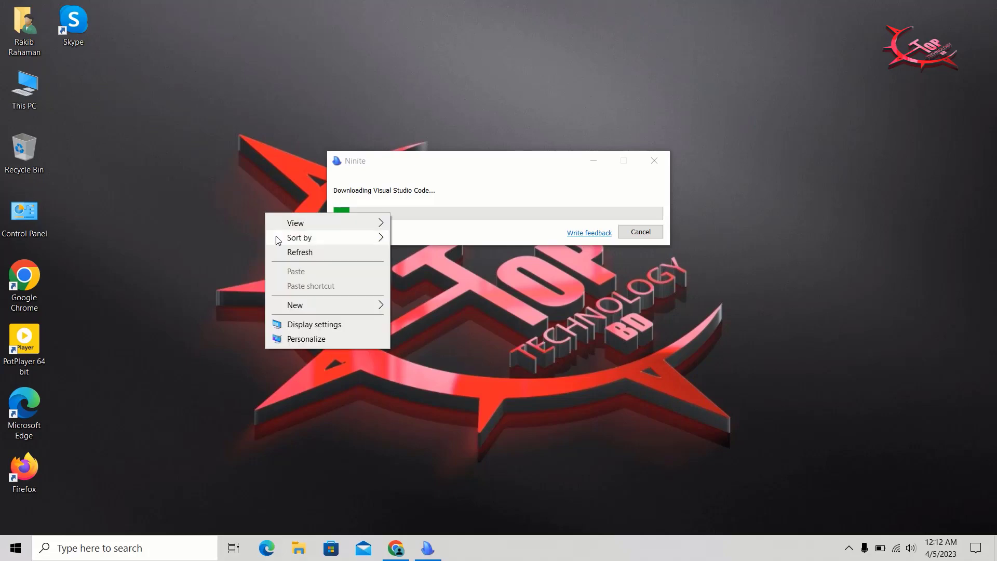
- Refresh the desktop while Ninite completes the installation of the selected apps, and close the installer window
click(276, 253)
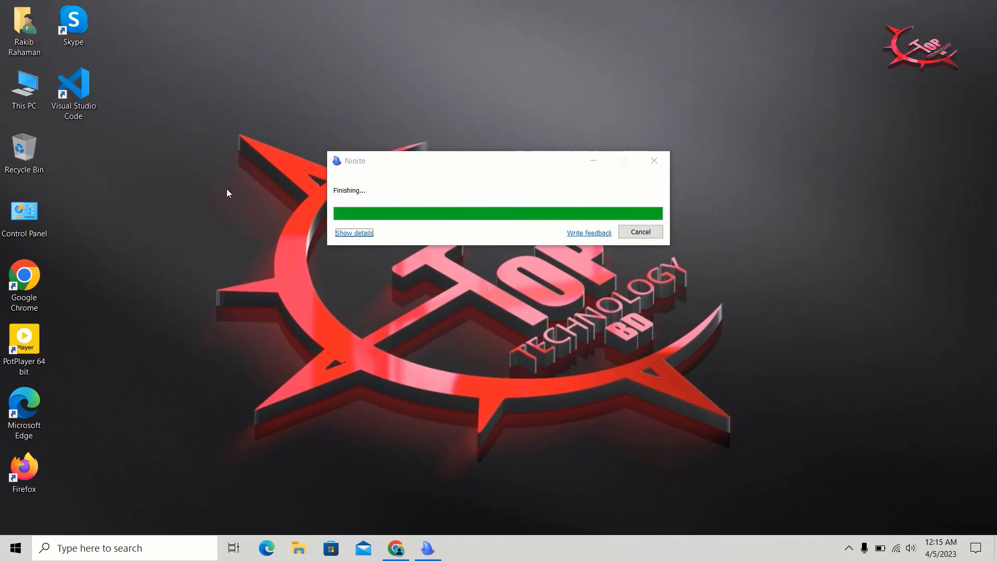
right_click(227, 190)
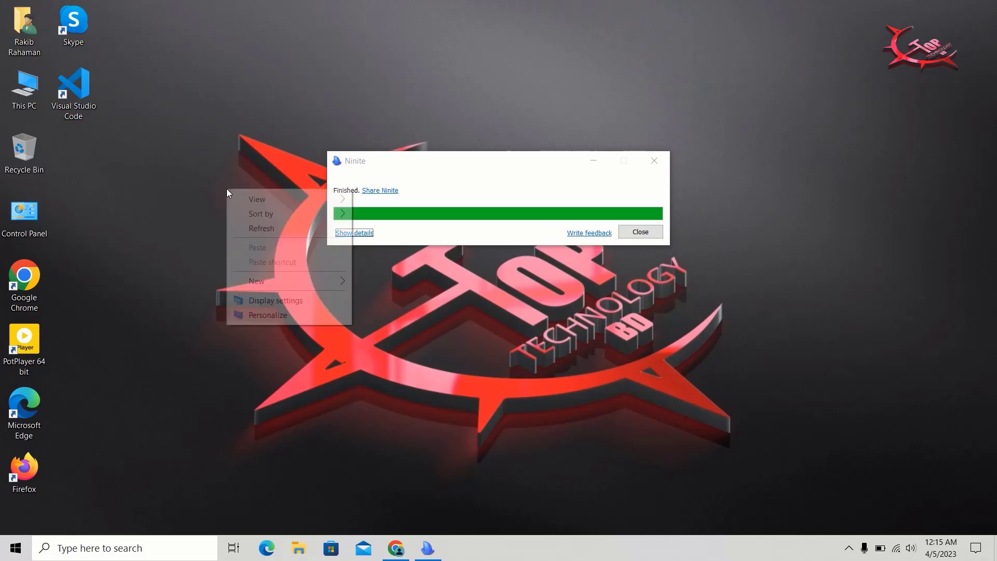
click(248, 228)
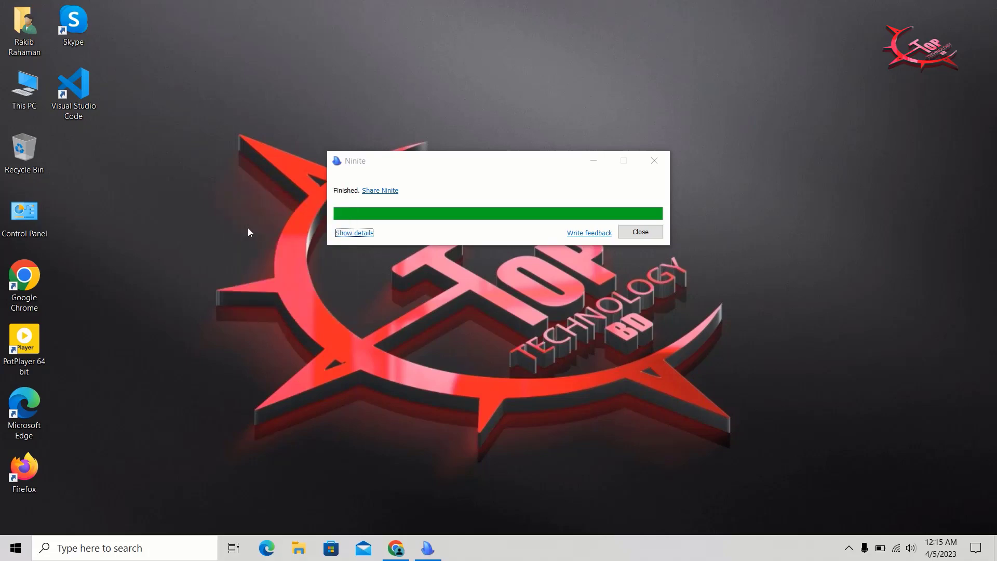
right_click(247, 227)
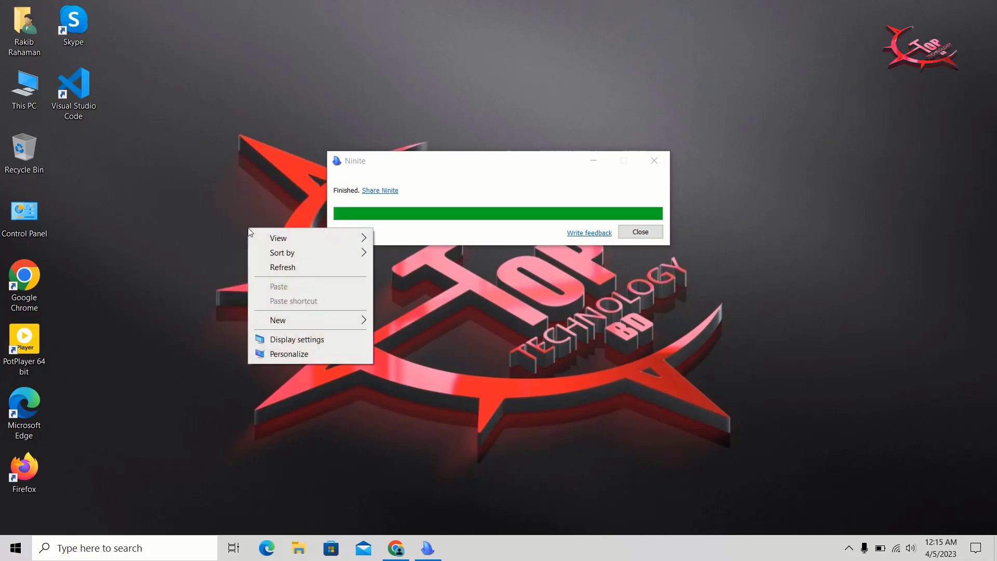
click(259, 269)
right_click(134, 150)
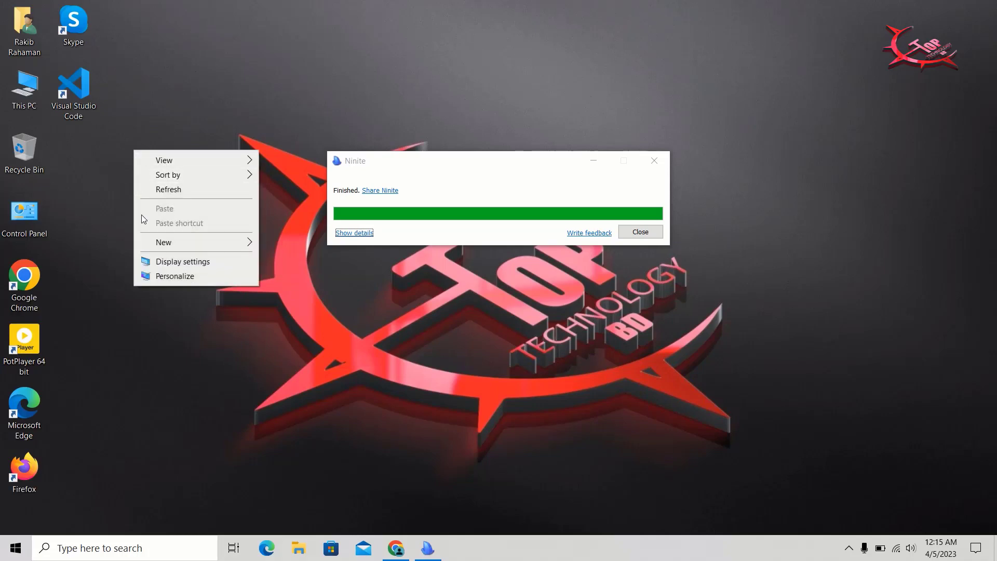
click(171, 188)
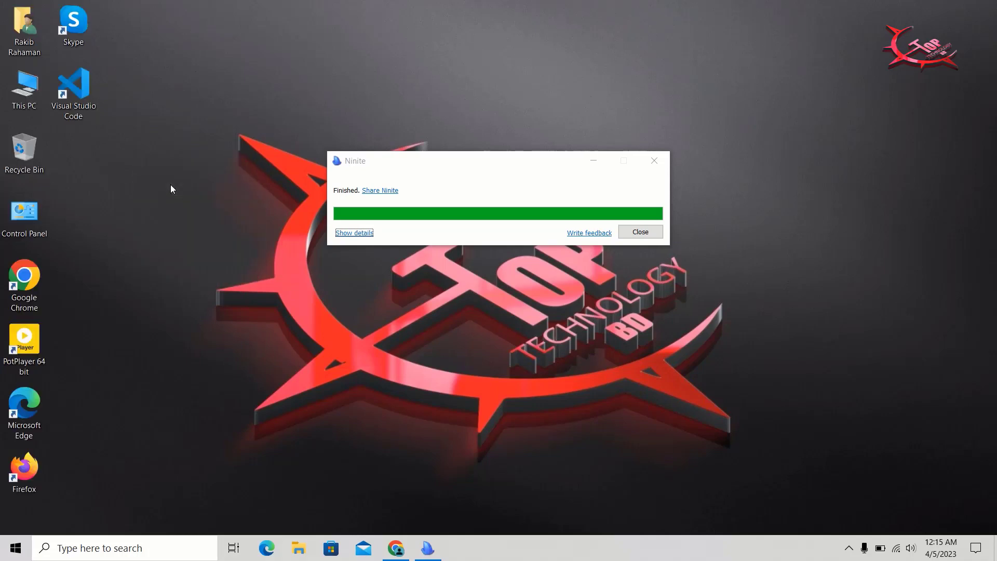
right_click(171, 185)
click(188, 224)
click(655, 232)
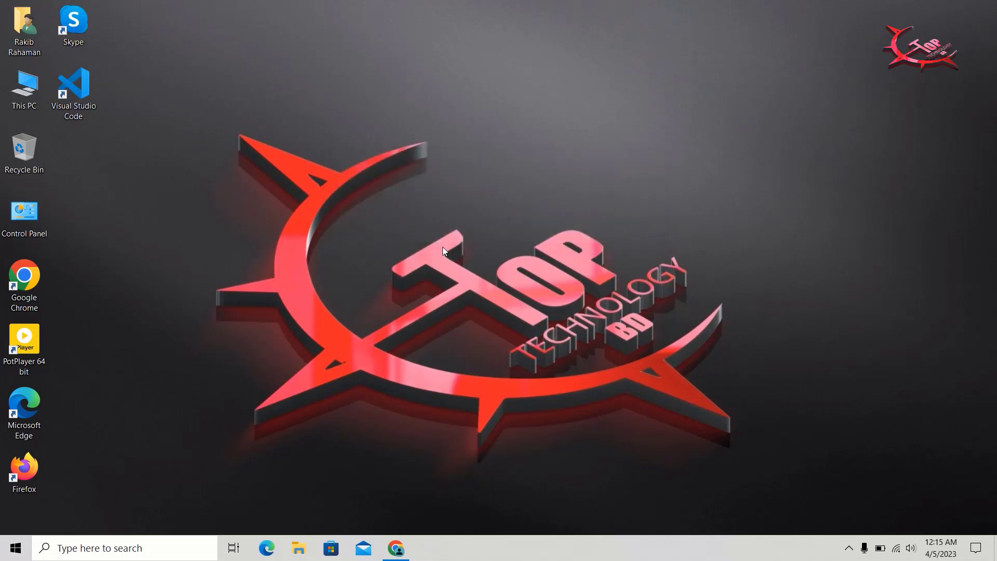
right_click(235, 181)
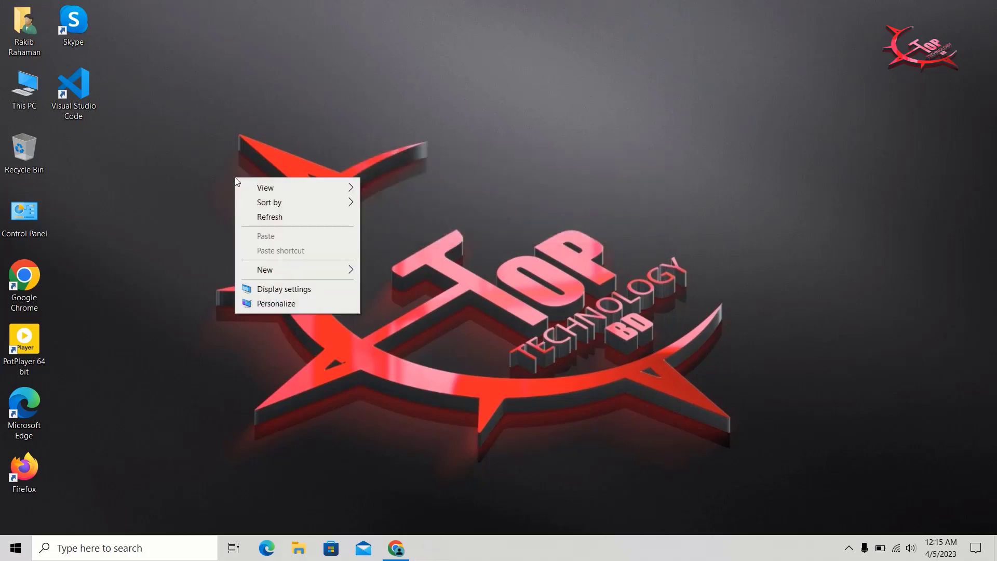
click(253, 216)
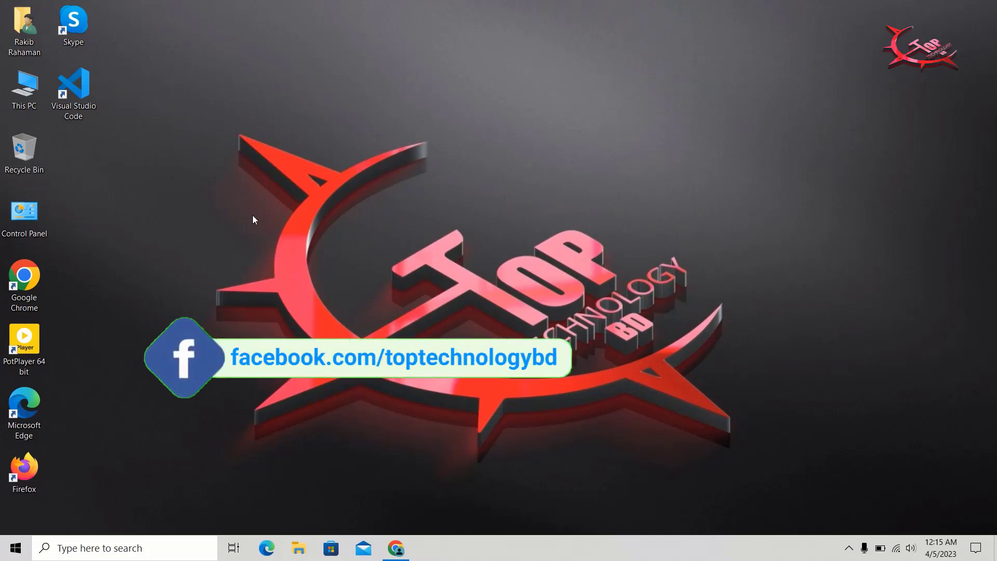
right_click(253, 216)
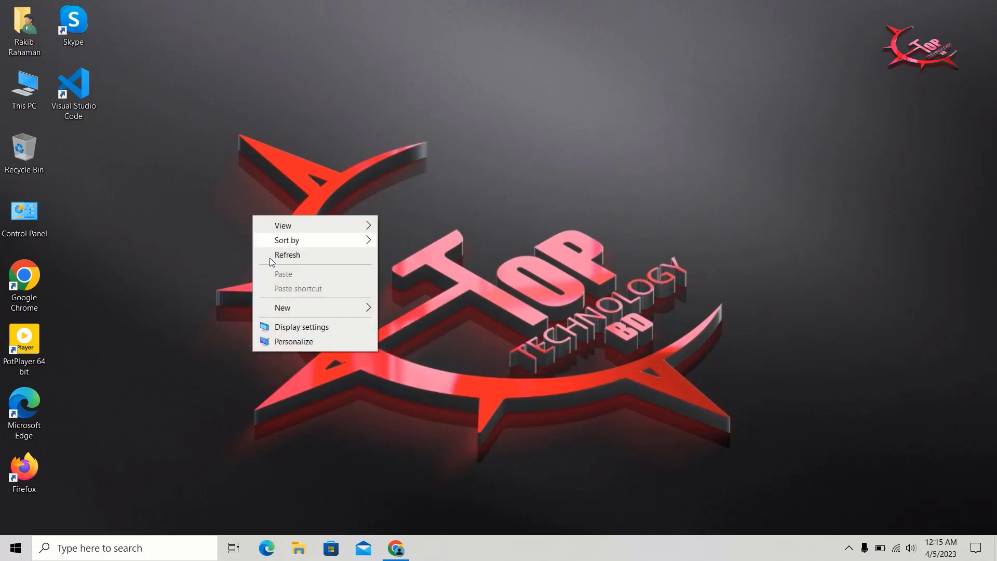
click(296, 256)
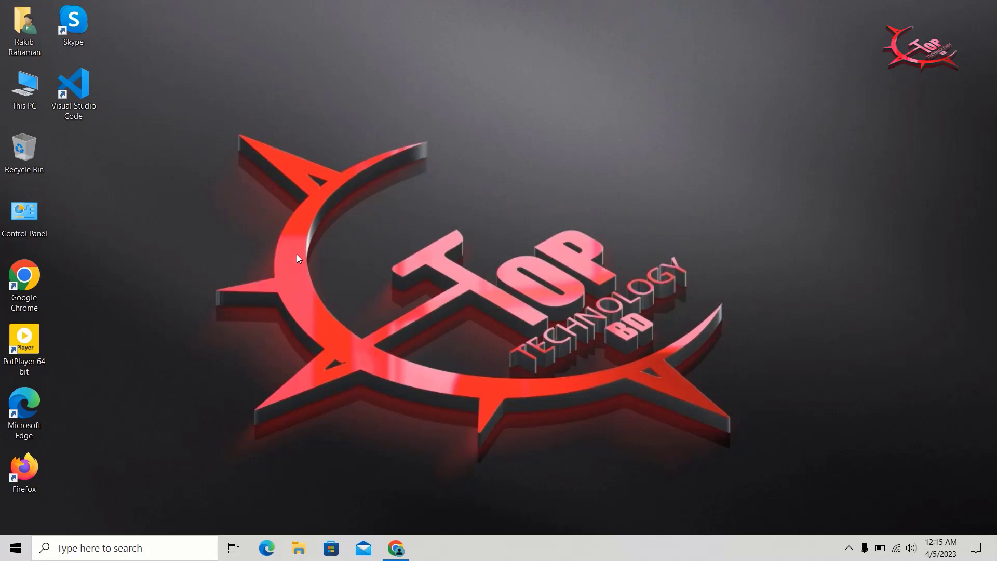